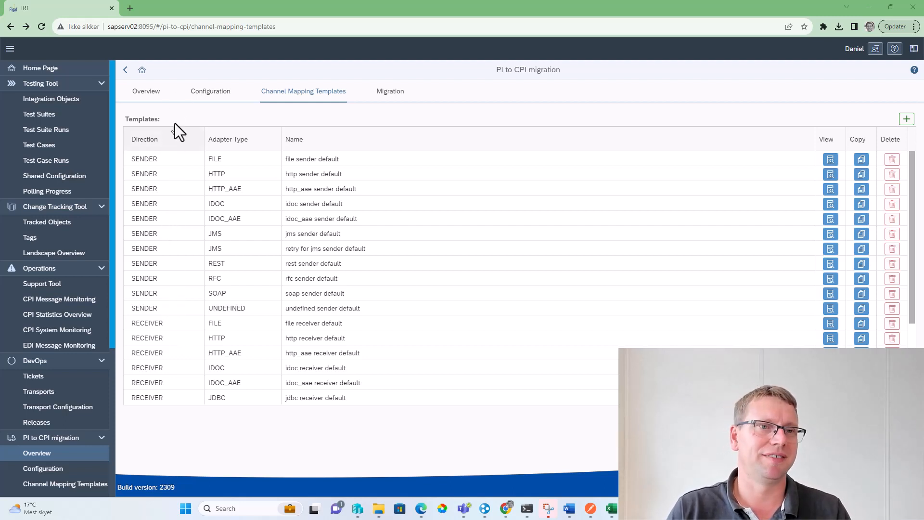
Open the migration settings for the Demo 20230829 CPI object from the PI to CPI migration overview
click(151, 93)
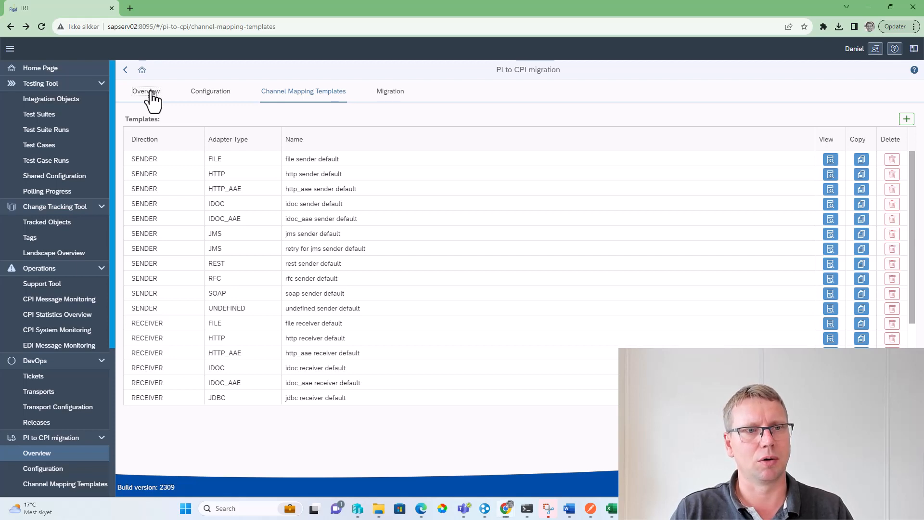
scroll(613, 320, down, 12)
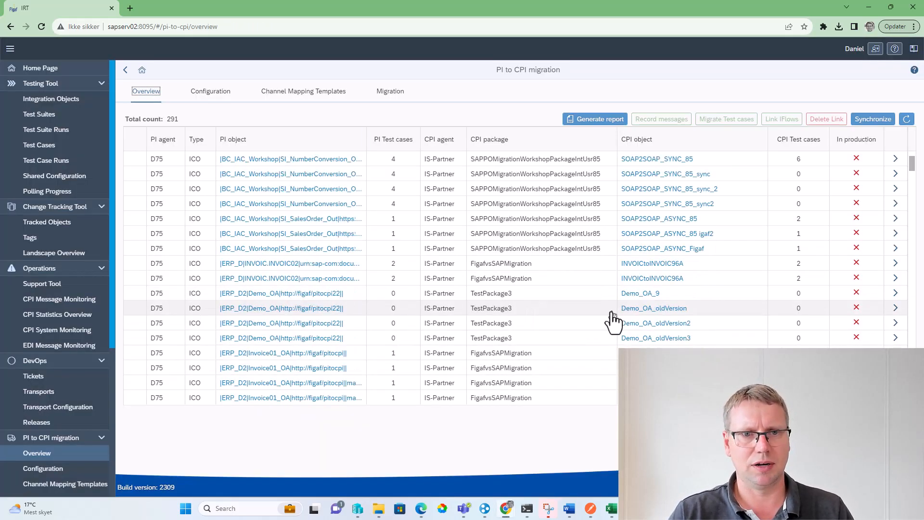
scroll(626, 313, down, 2)
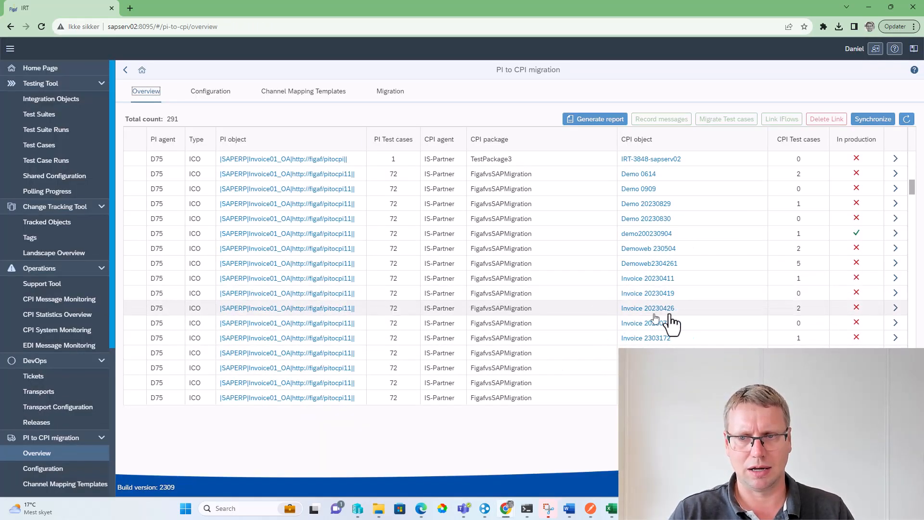
click(894, 204)
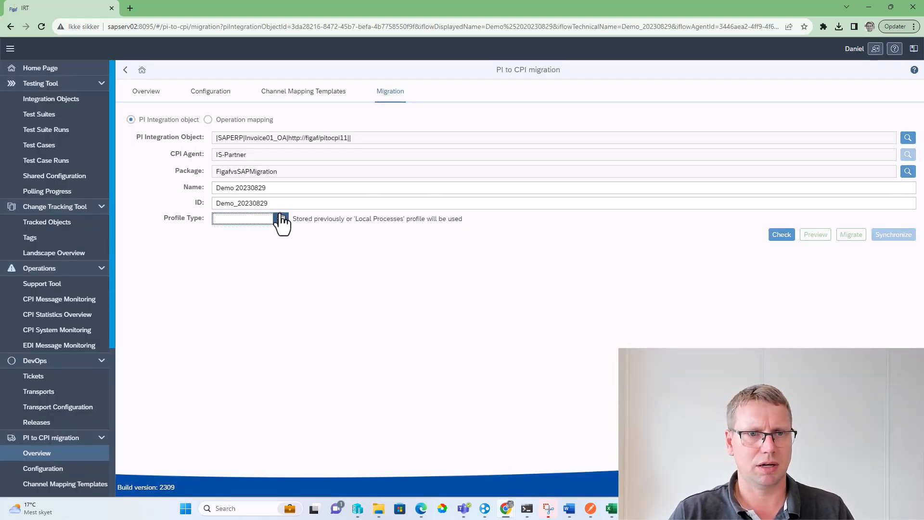
Set the profile type to Local Processes, keep the retry type at None, and run the migration check
click(276, 220)
click(266, 253)
click(254, 237)
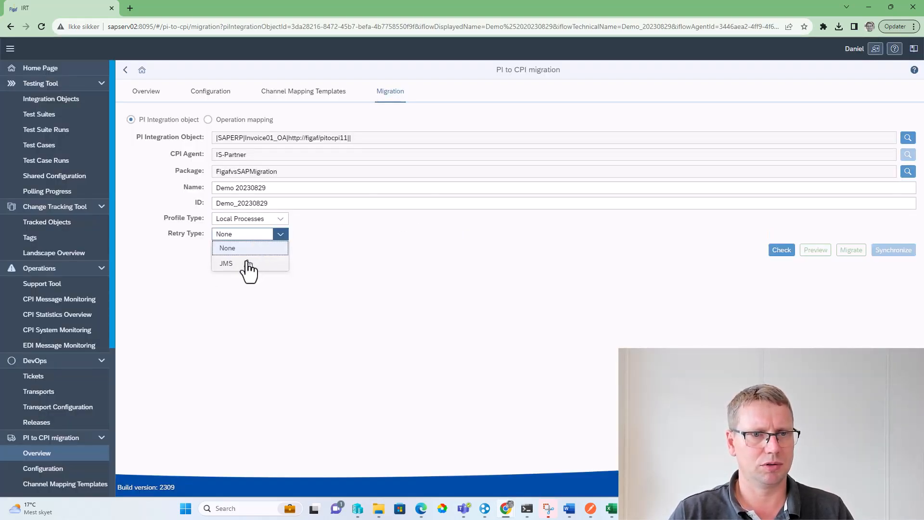
click(462, 262)
click(780, 251)
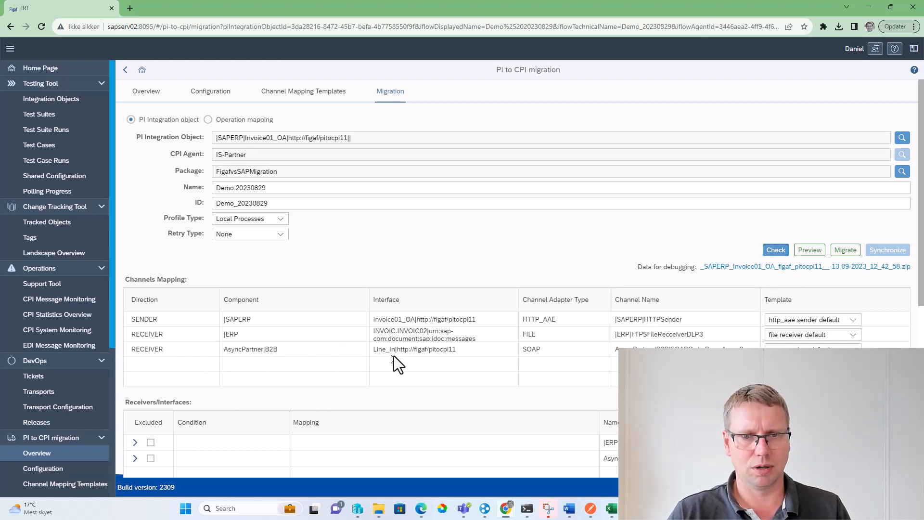
Migrate the Invoice01_OA integration object to the Demo 20230829 iFlow in the FigafvsSAPMigration package
click(296, 350)
drag(296, 351, 224, 351)
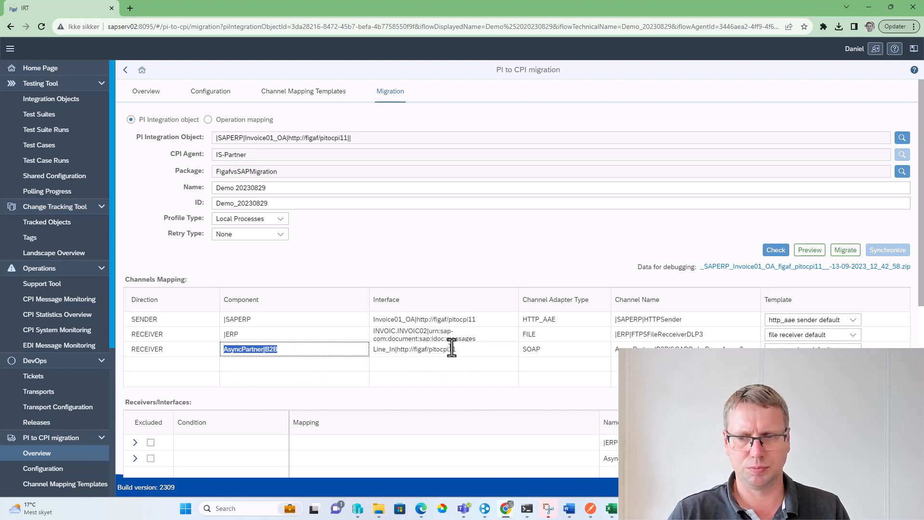
click(845, 251)
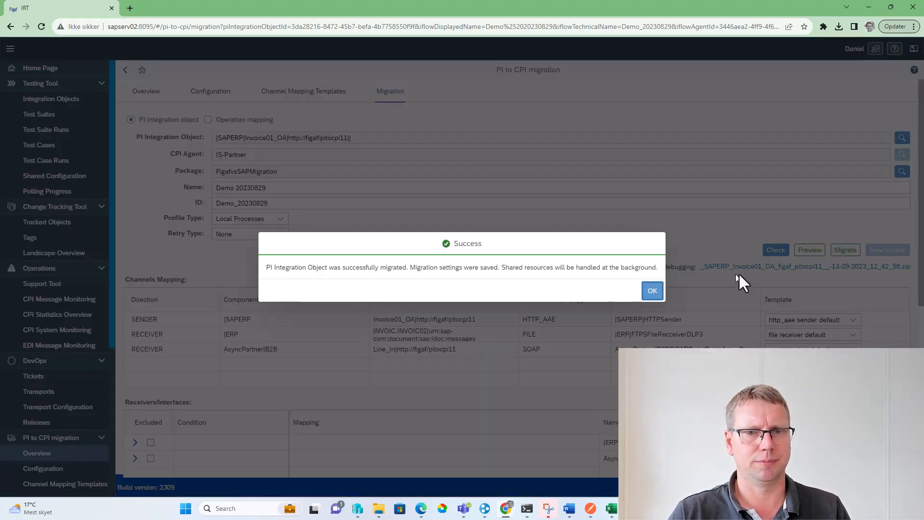
click(654, 291)
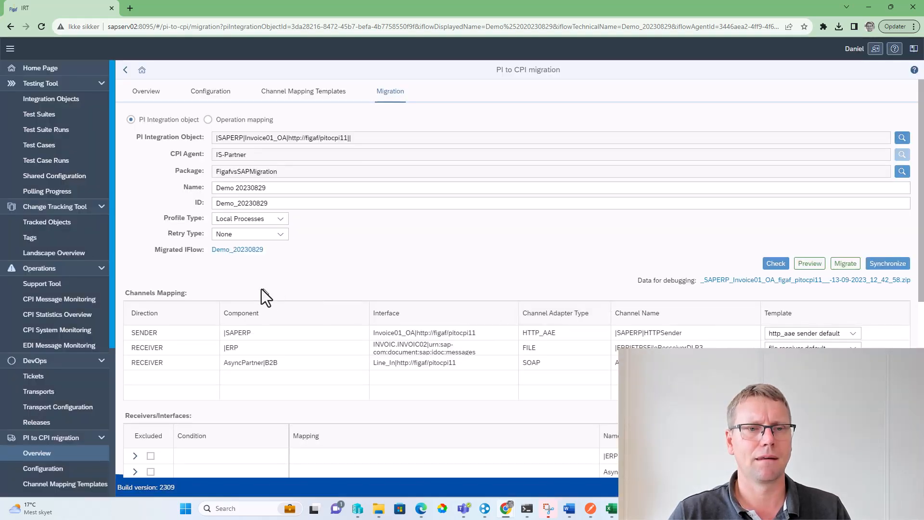
Open the migrated Demo_20230829 iFlow in SAP Integration Suite and put it in edit mode at the AsyncPartner receiver
click(251, 249)
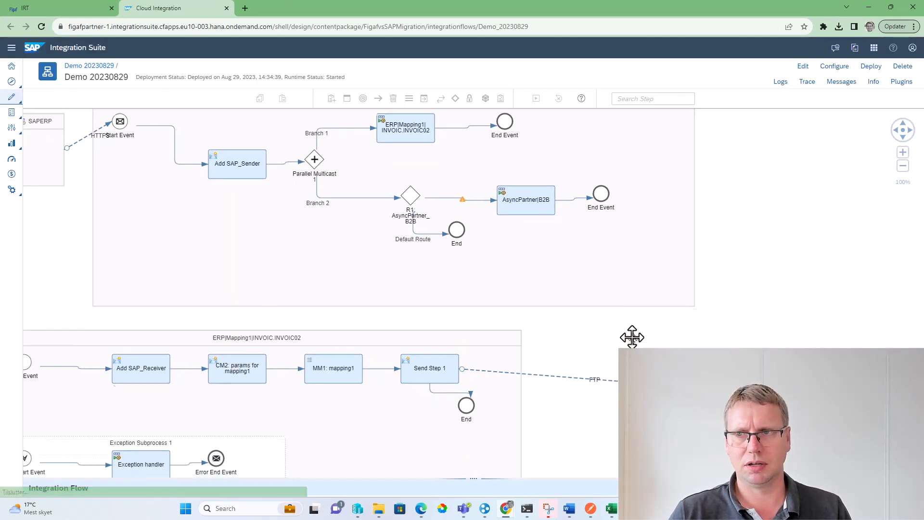
drag(632, 336, 613, 188)
drag(601, 355, 292, 183)
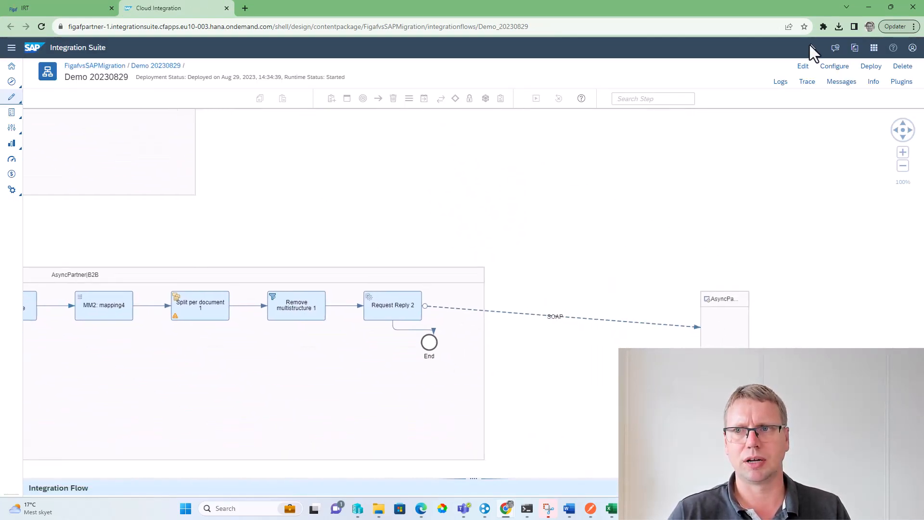
click(802, 67)
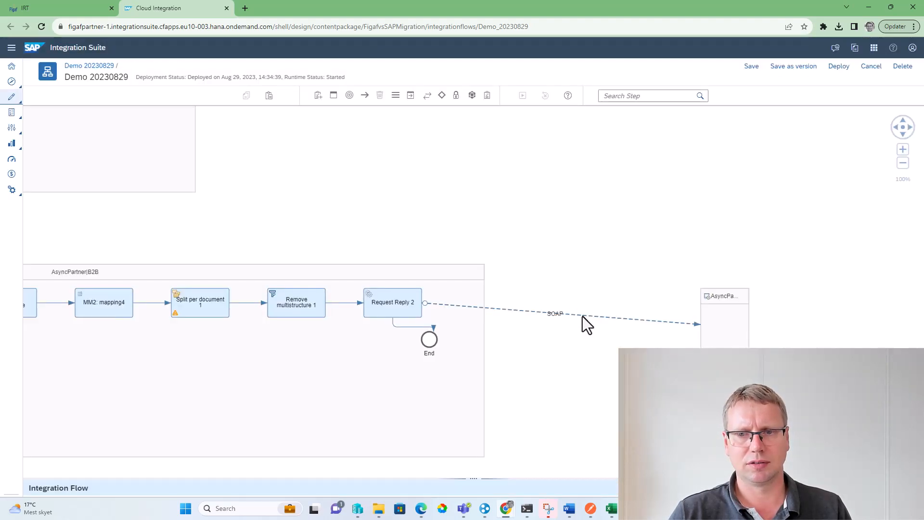
Enter "DEMO template" as the description of the SOAP receiver channel to AsyncPartner_B2B
drag(509, 479, 452, 331)
click(543, 322)
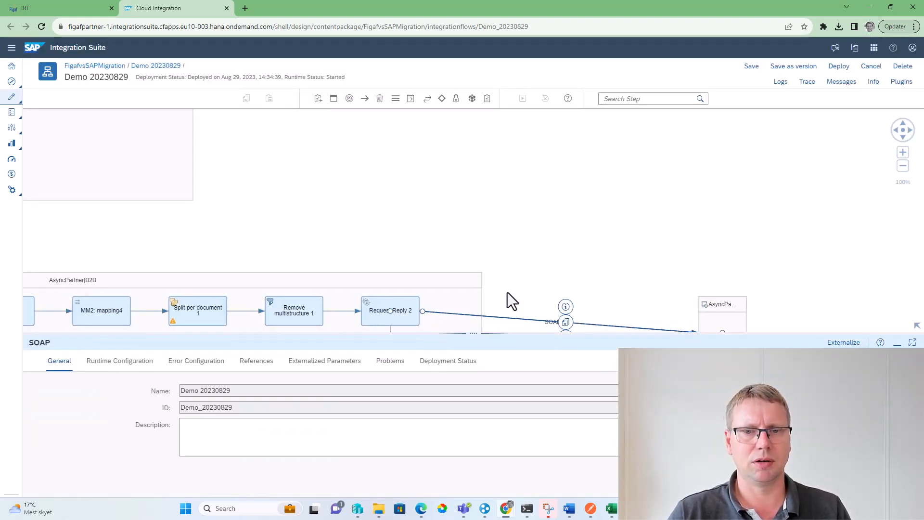
drag(508, 293, 470, 117)
click(142, 360)
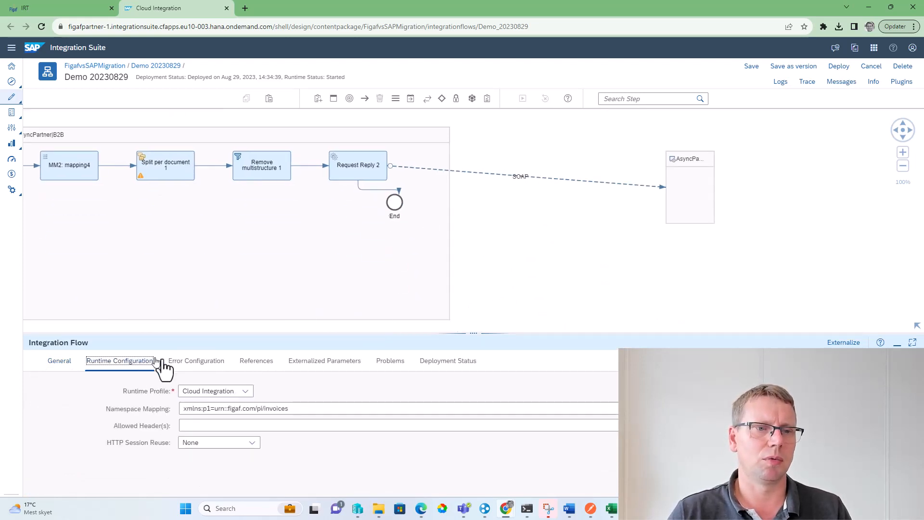
click(559, 179)
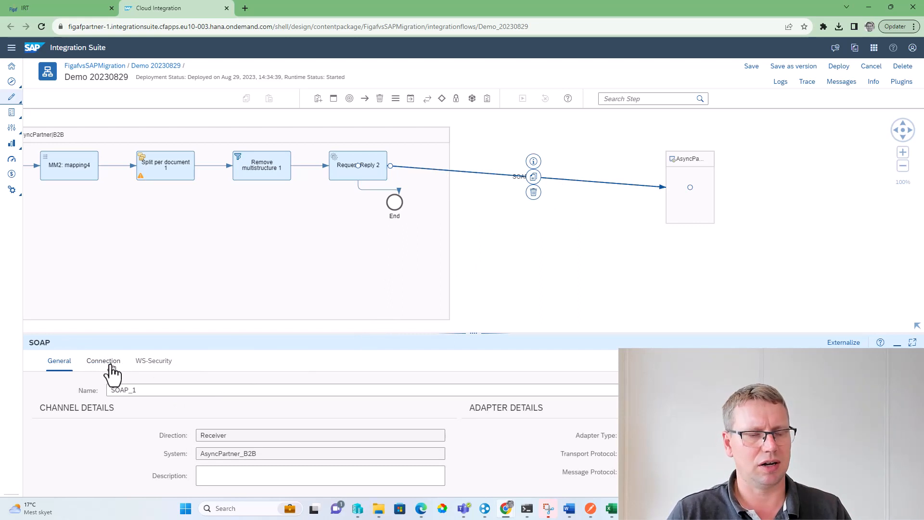
click(272, 477)
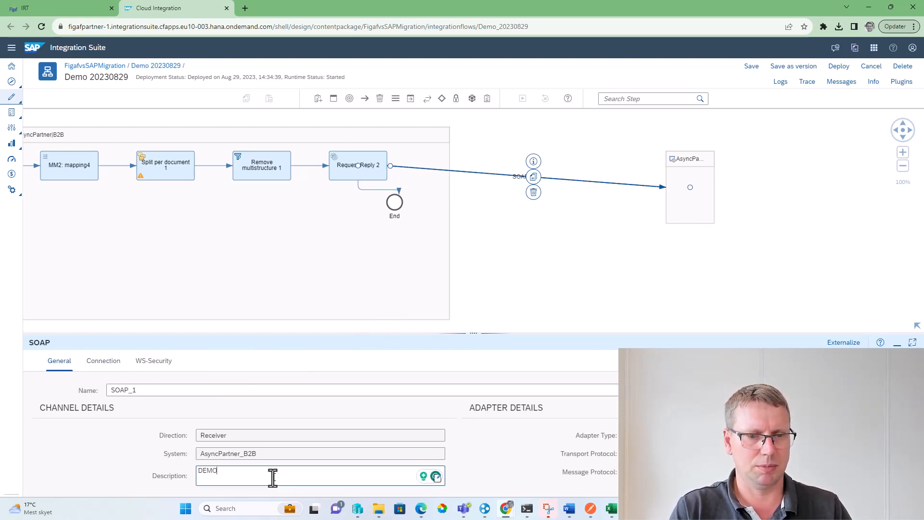
text(DEMO)
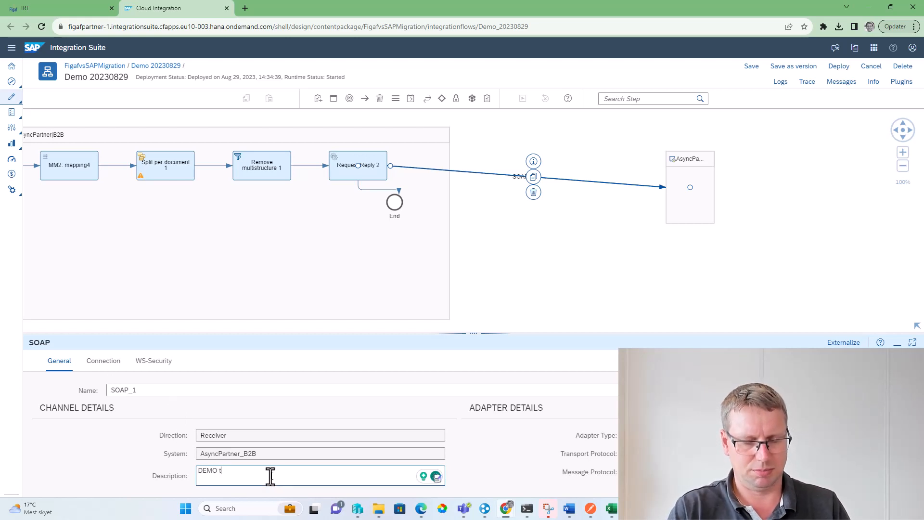
Set the operation name in the SOAP channel's connection settings to DEMOOPERATION
click(99, 364)
scroll(249, 445, down, 2)
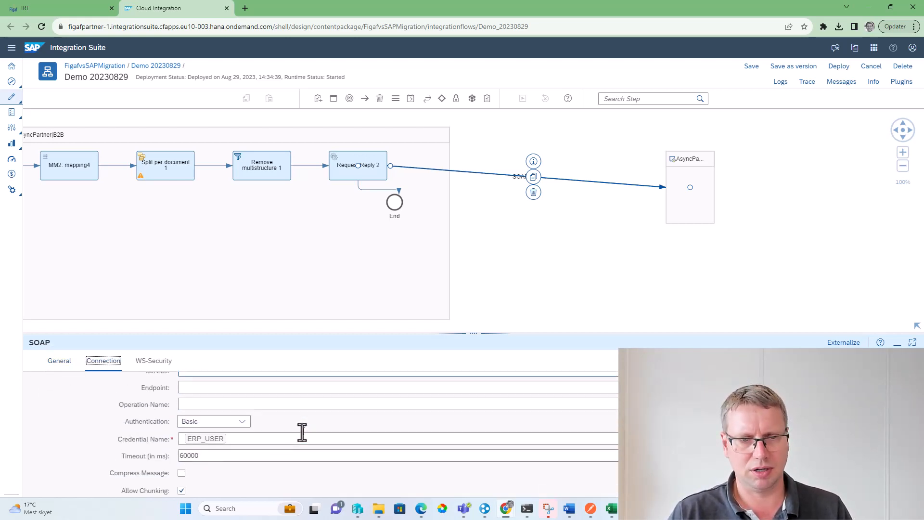
scroll(202, 433, up, 1)
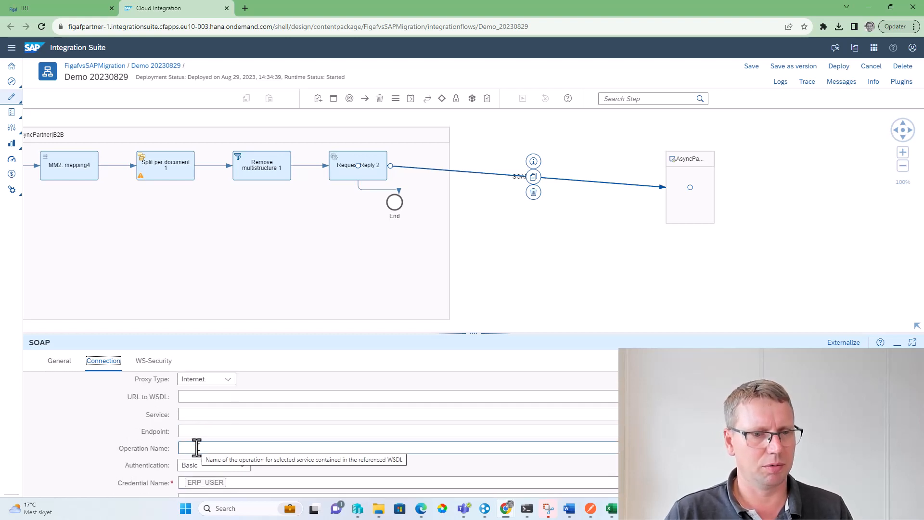
click(198, 447)
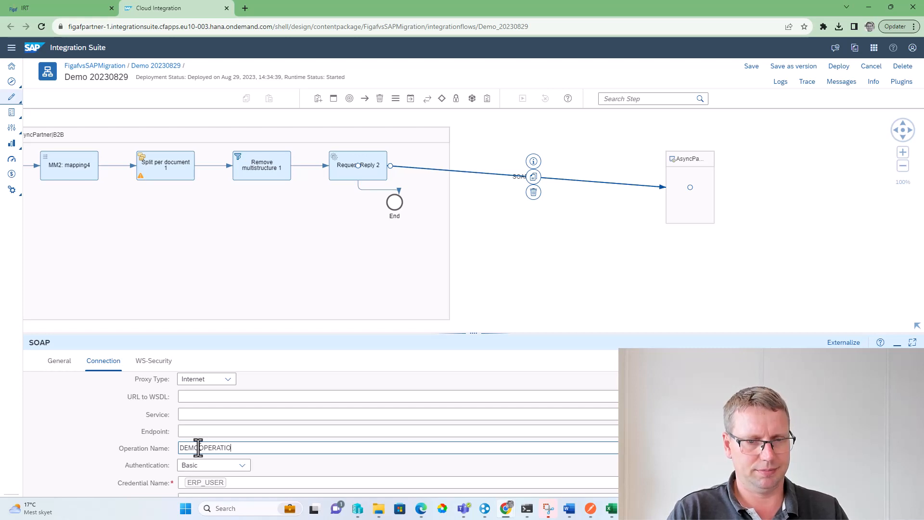
Set the SOAP channel's timeout to 5000 ms and save the iFlow as version 1.0.1
scroll(226, 460, down, 2)
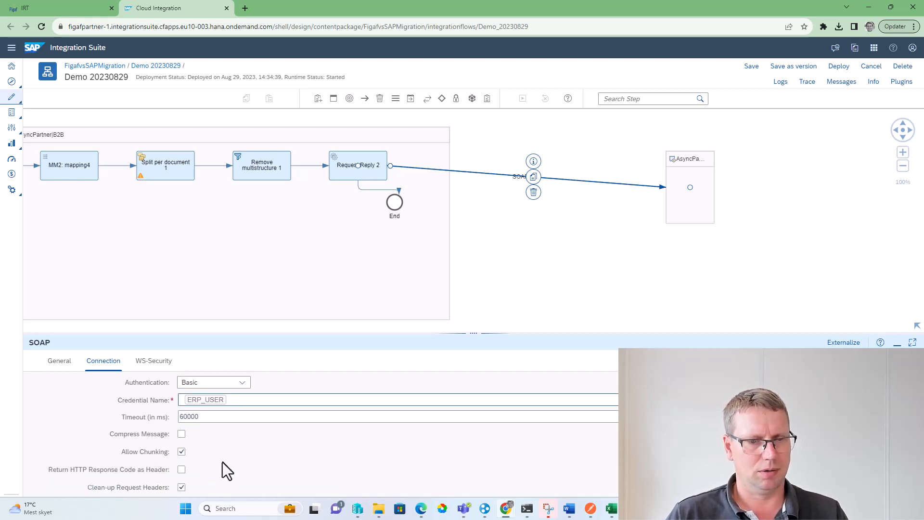
click(180, 416)
double_click(186, 416)
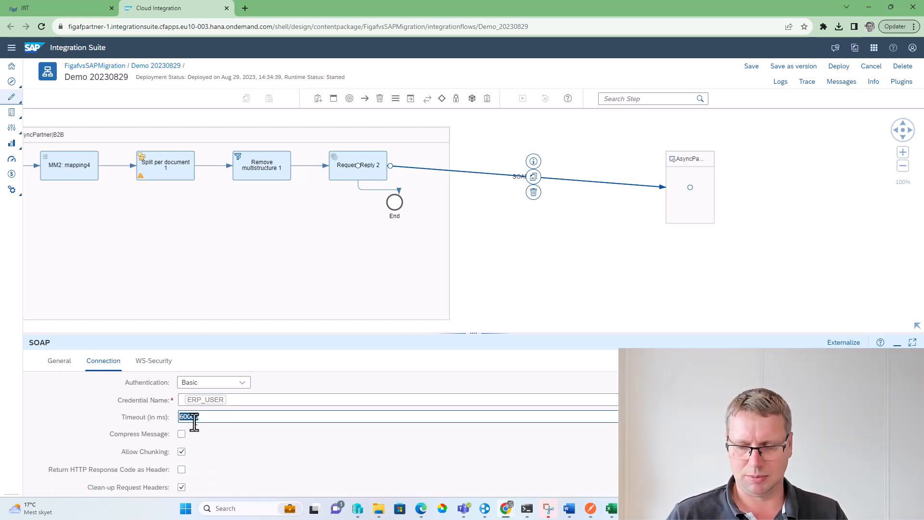
text(5)
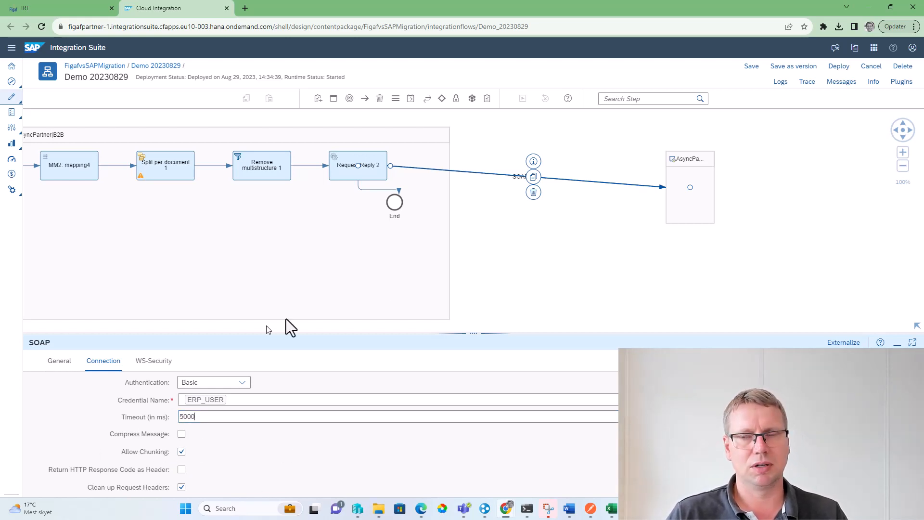
click(792, 69)
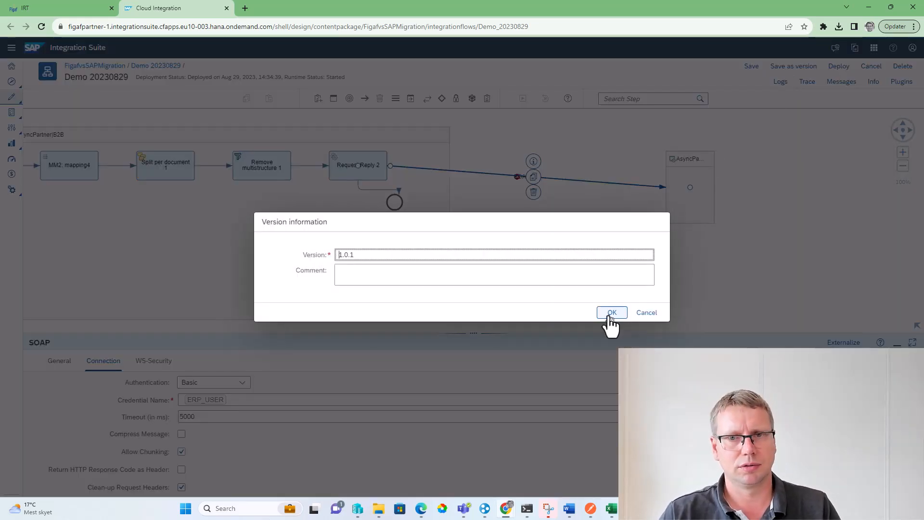
click(610, 316)
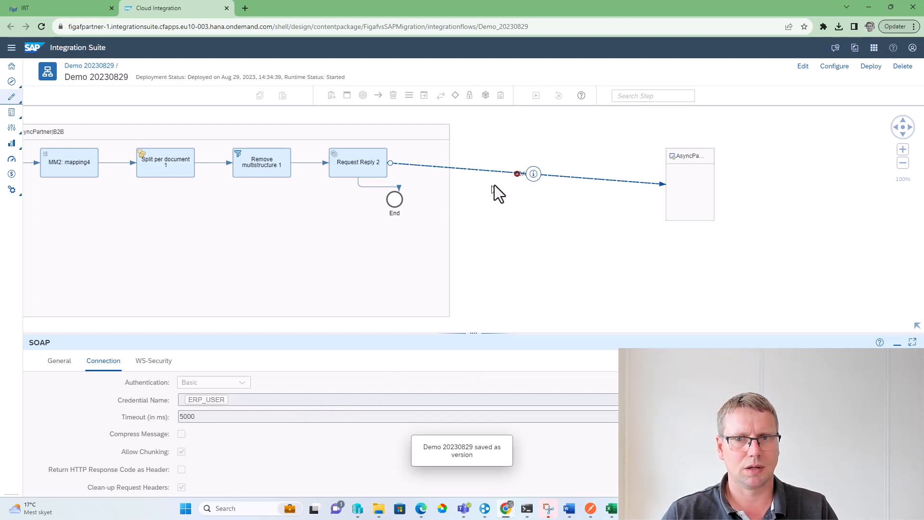
Examine the reported problems of the integration flow
mouse_move(518, 178)
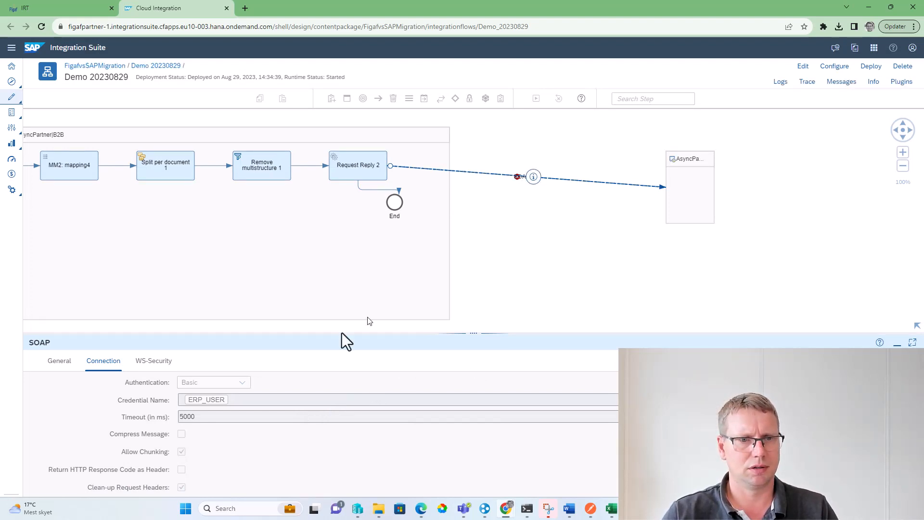
click(517, 287)
click(308, 368)
click(406, 364)
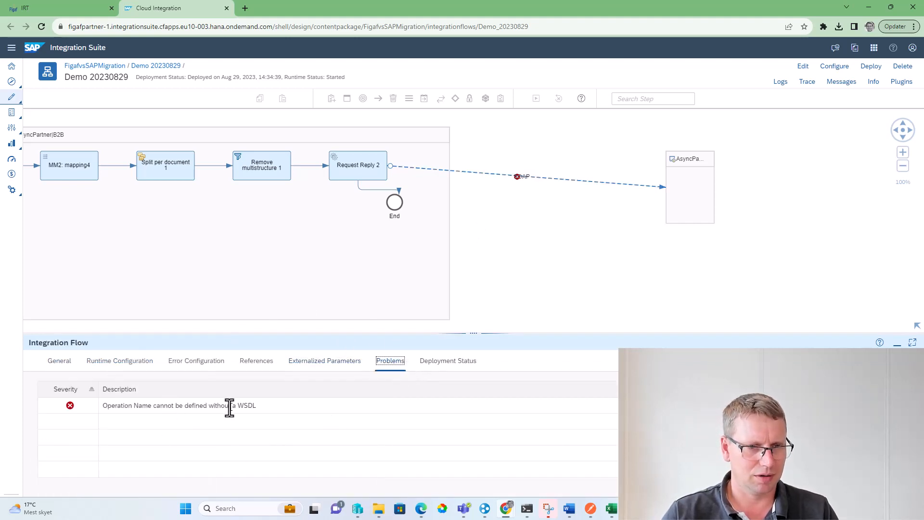
Reopen the iFlow for editing and clear the operation name in the SOAP channel's connection settings
click(585, 181)
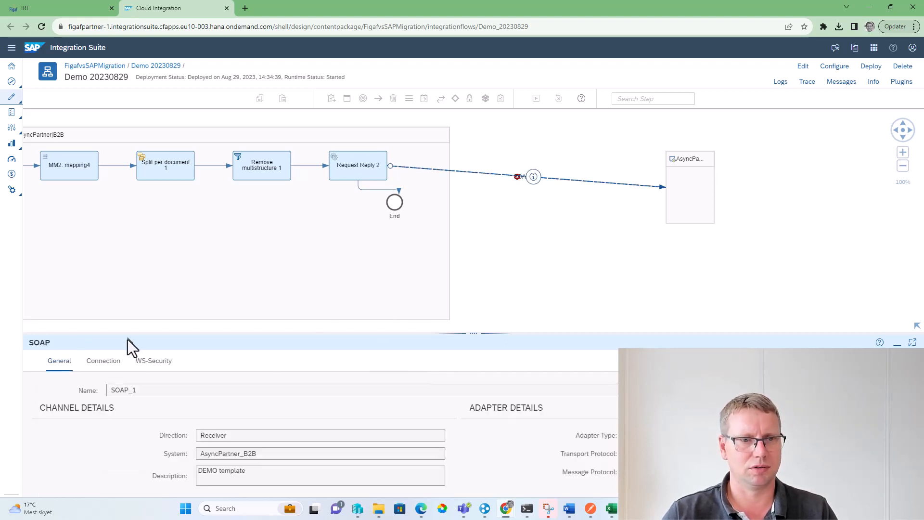
click(112, 361)
click(801, 67)
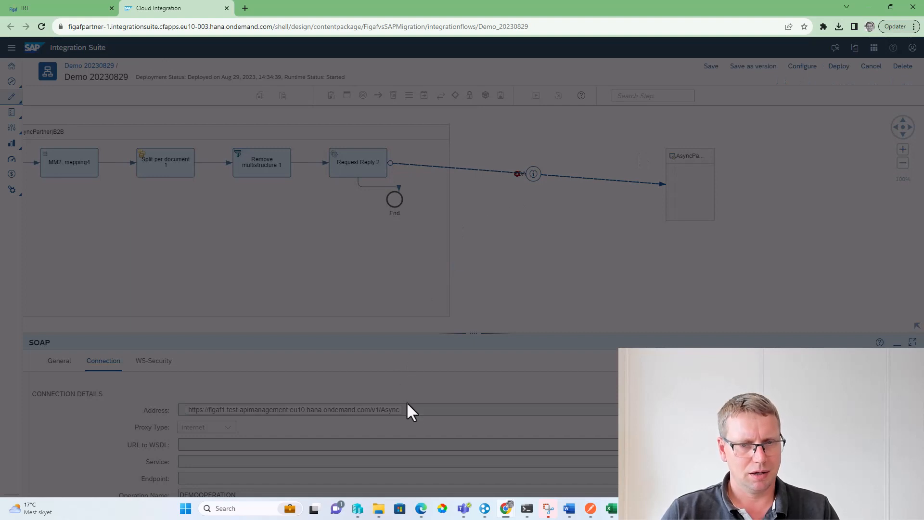
scroll(430, 436, down, 1)
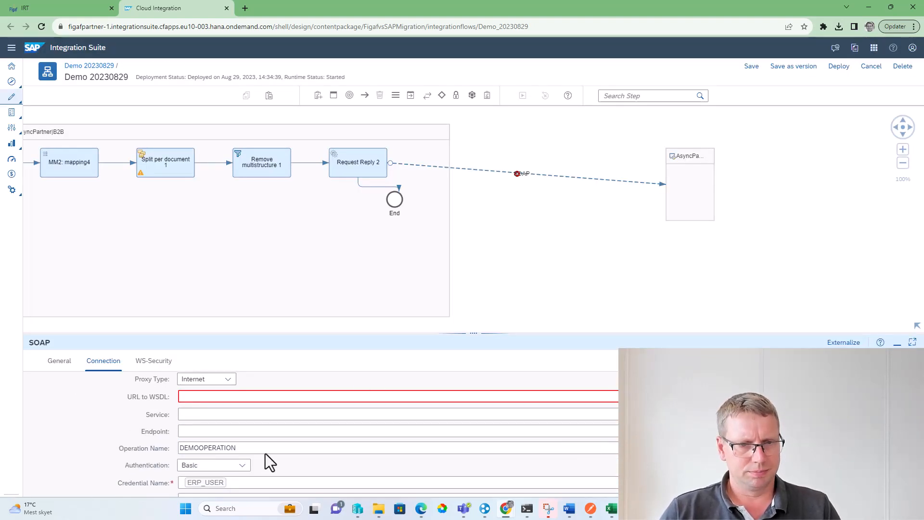
mouse_move(237, 449)
mouse_down()
mouse_move(204, 472)
mouse_move(173, 445)
mouse_up()
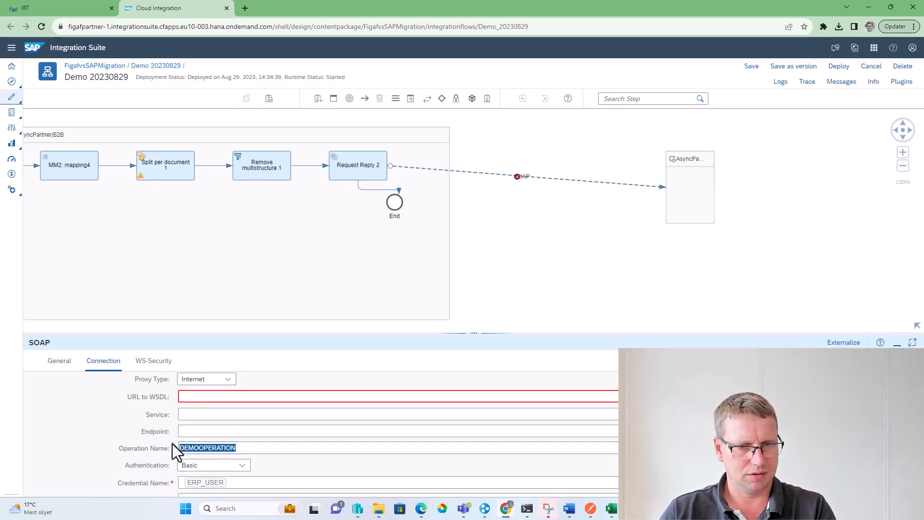
key(BackSpace)
Save the iFlow as version 1.0.2 and review the SOAP channel's timeout setting
click(774, 69)
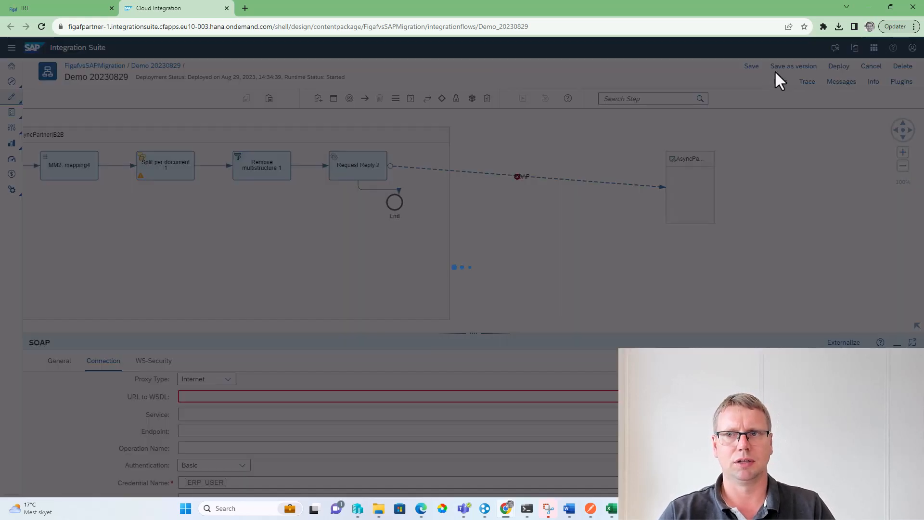
click(613, 314)
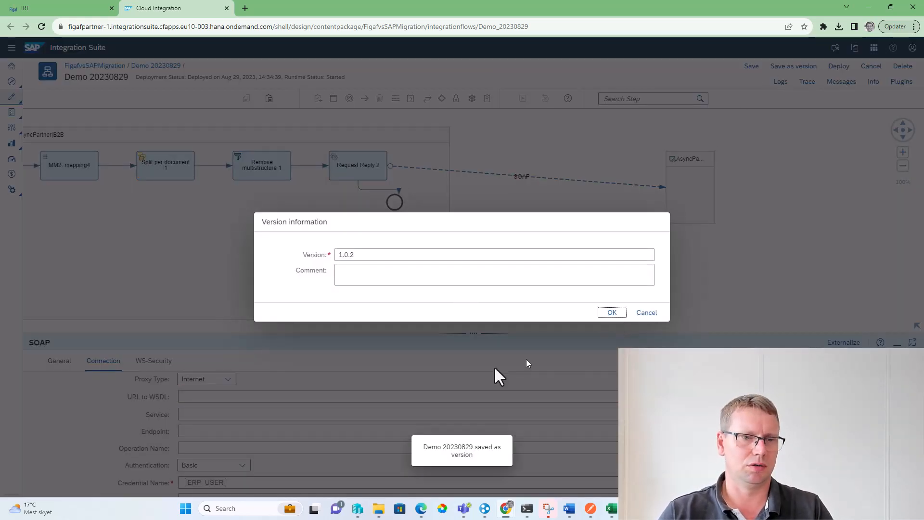
scroll(226, 426, down, 3)
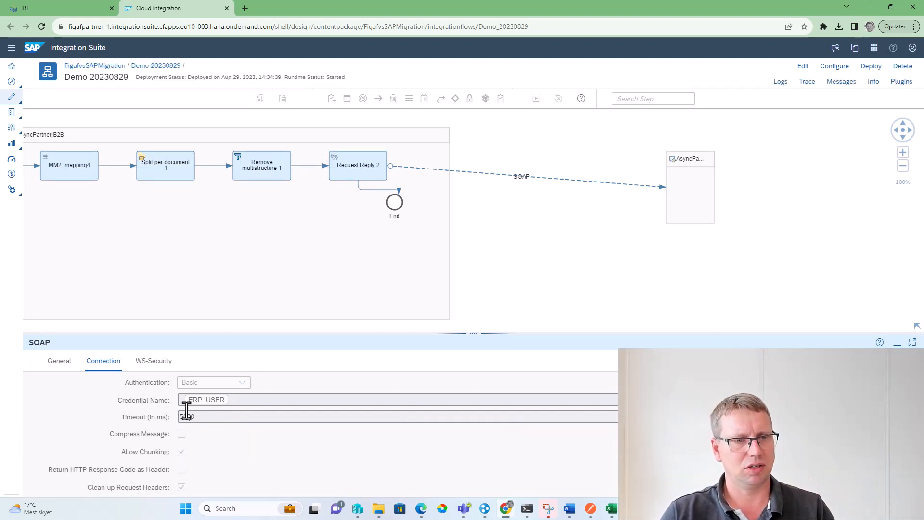
mouse_move(184, 423)
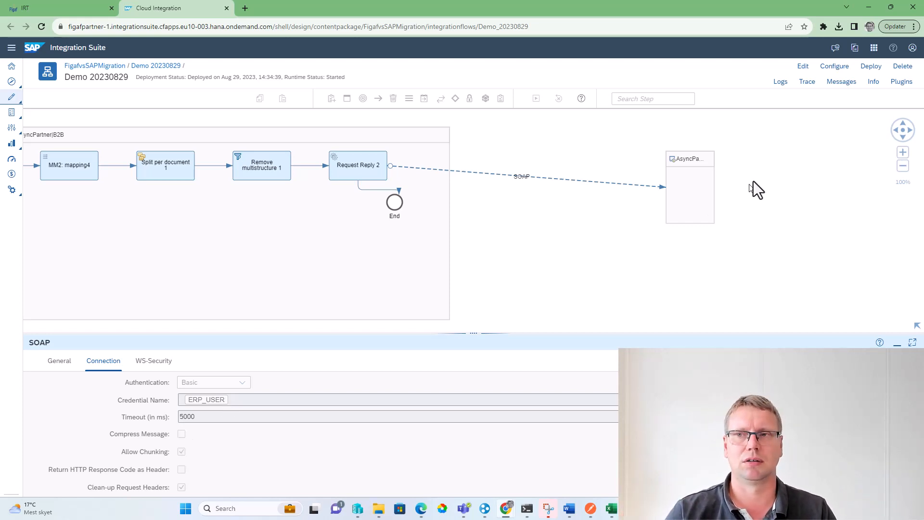
Synchronize the Demo_20230829 iFlow of package FigafvsSAPMigration with Figaf, refreshing the results until the run finishes, and close them
click(844, 83)
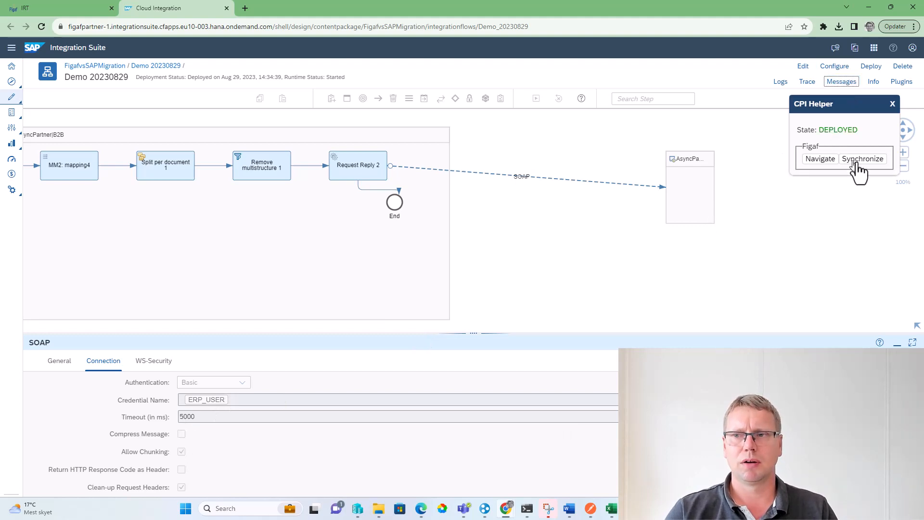
click(876, 164)
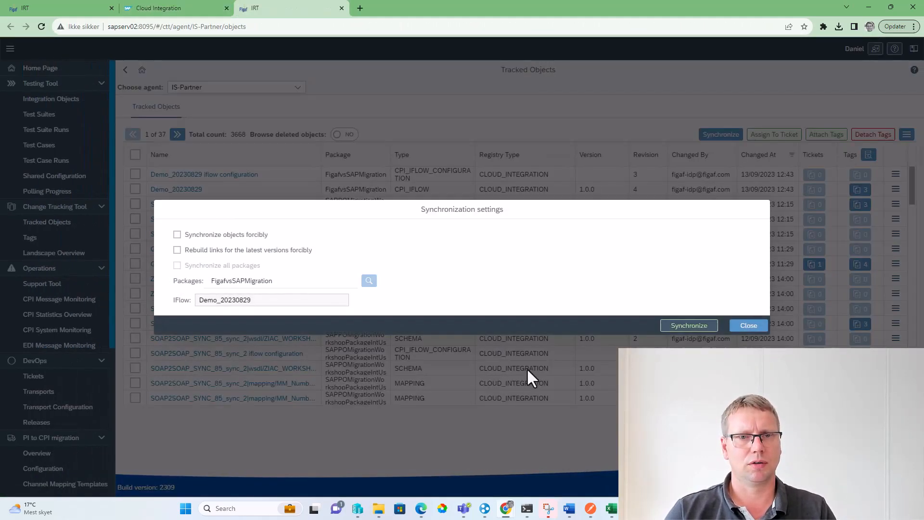
click(673, 327)
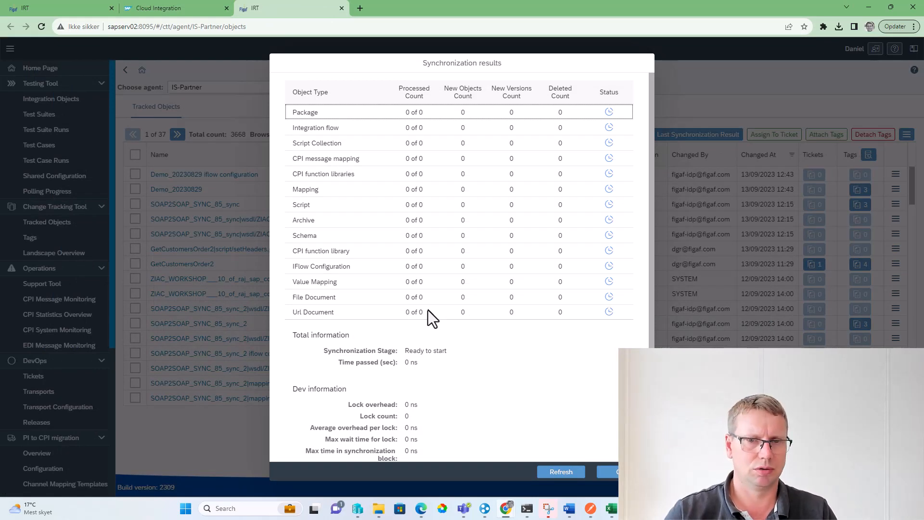
click(552, 472)
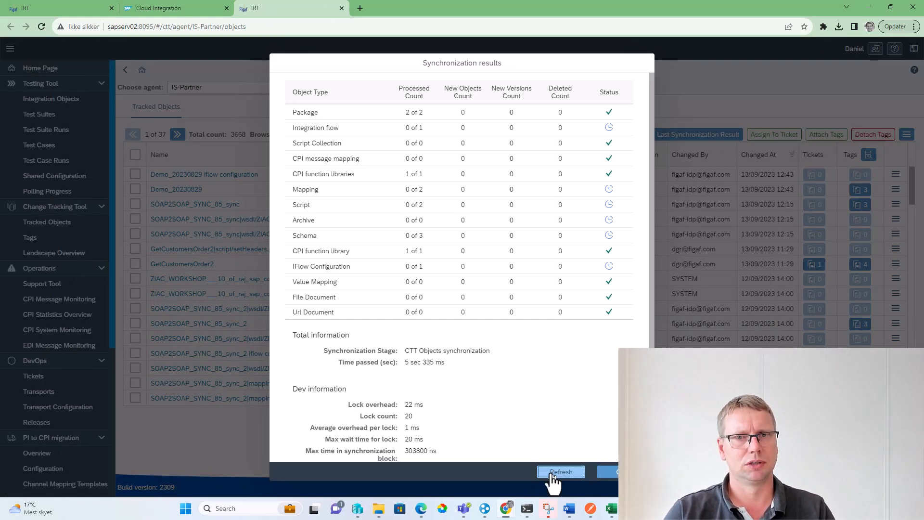
click(552, 473)
click(551, 472)
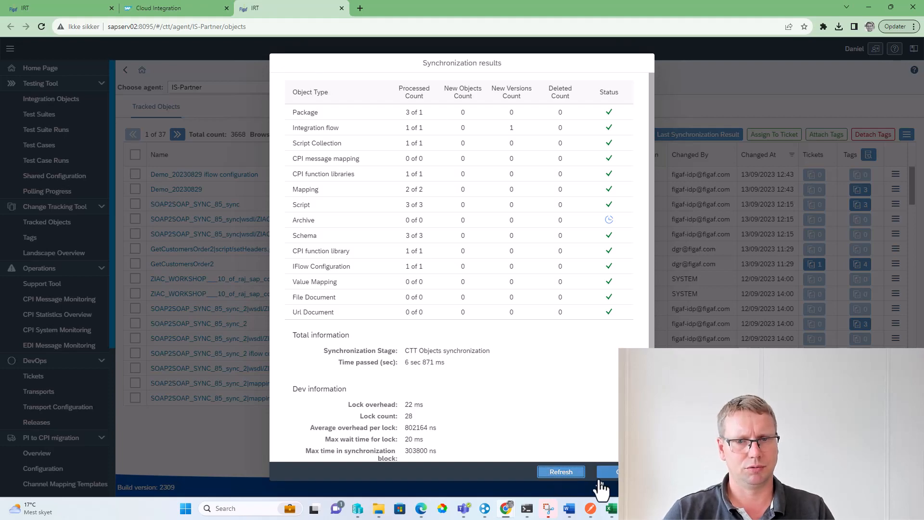
click(584, 473)
click(583, 473)
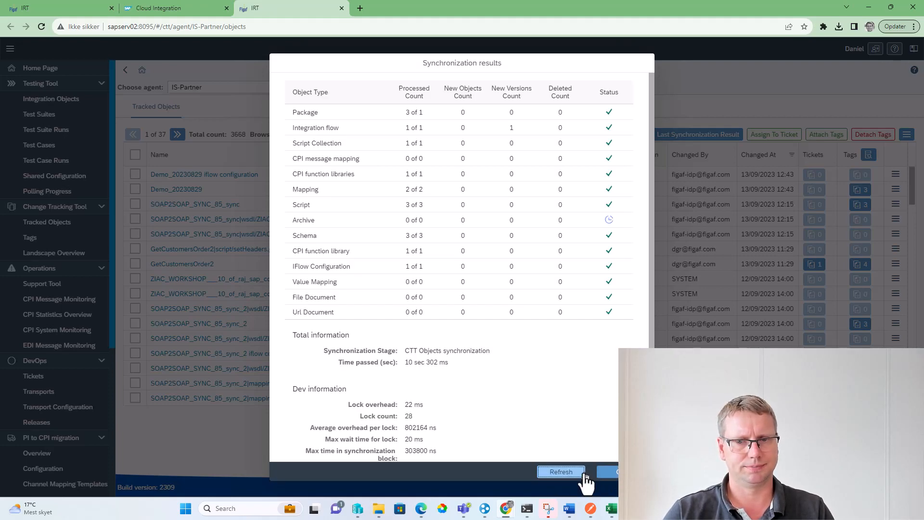
click(583, 473)
click(583, 473)
click(606, 472)
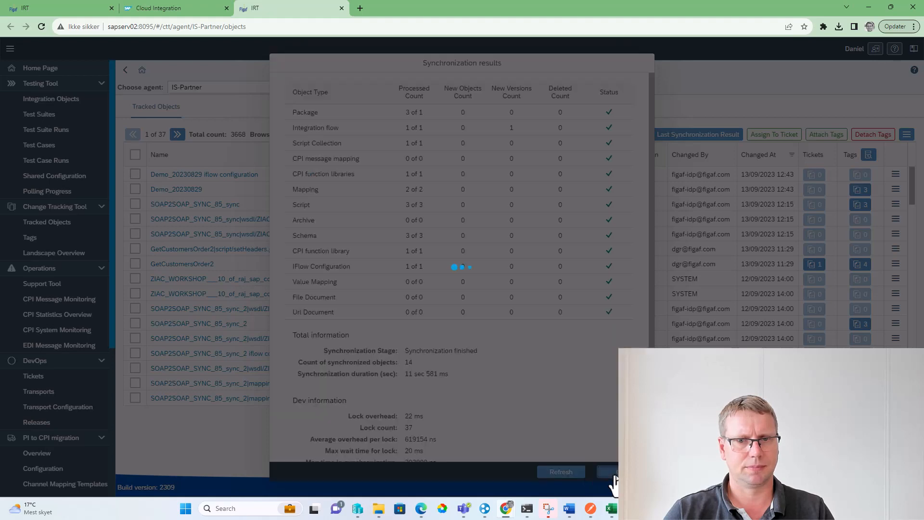
Open the PI to CPI channel mapping templates and view the soap sender default template
click(66, 4)
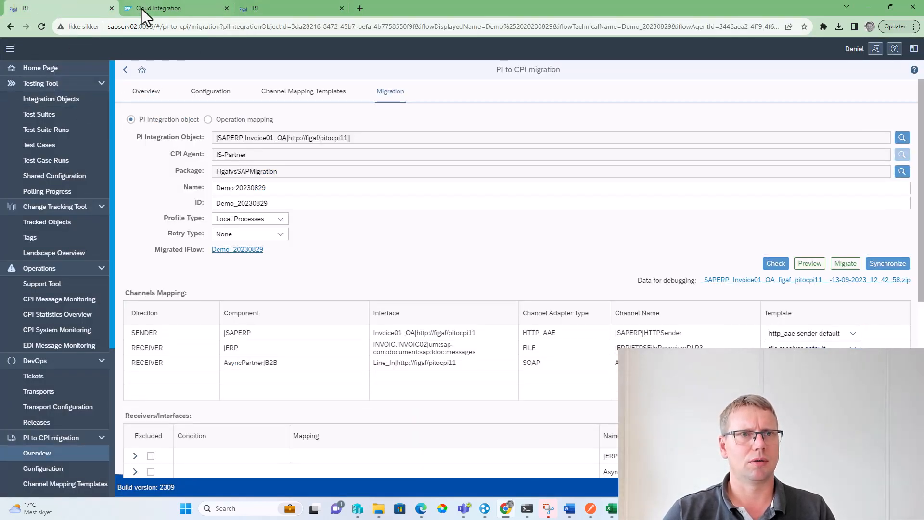
click(267, 8)
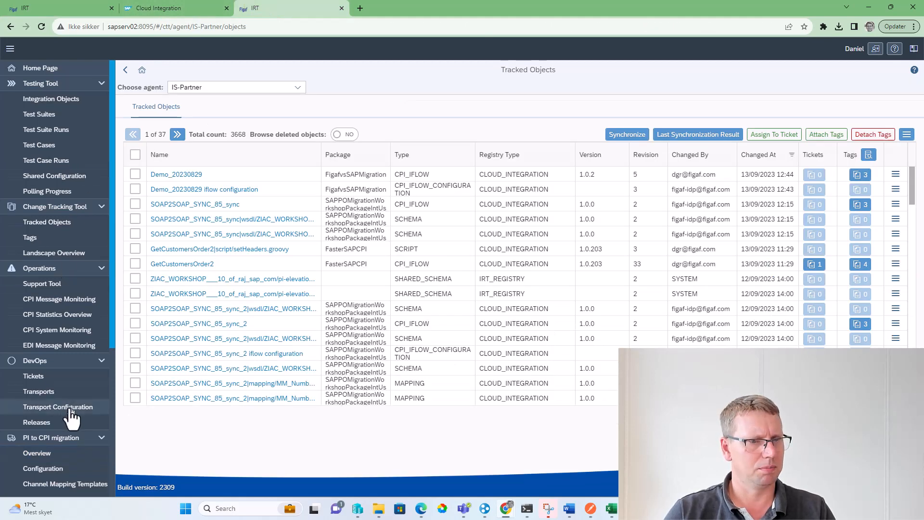
scroll(62, 460, down, 1)
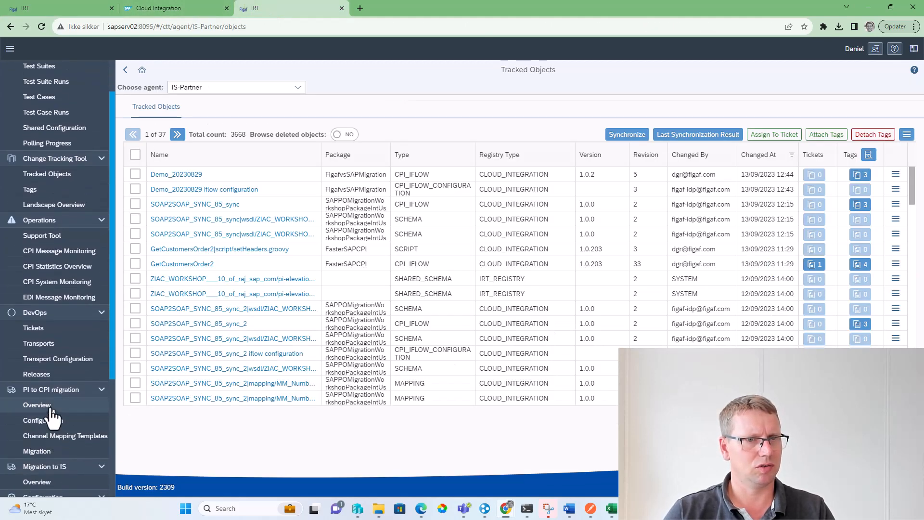
click(52, 435)
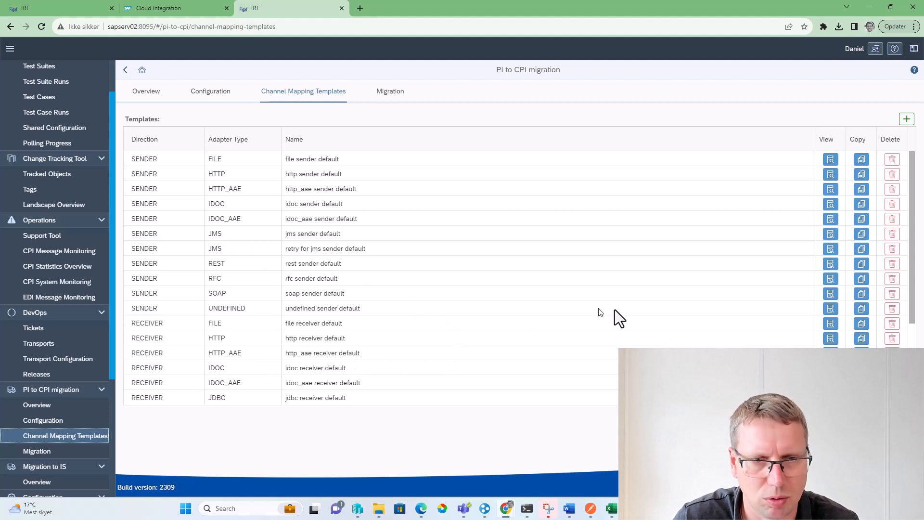
click(830, 294)
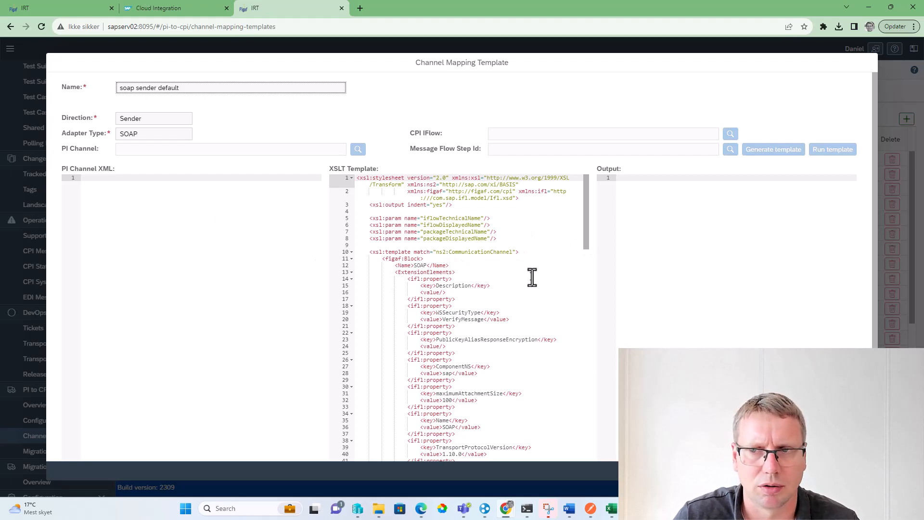
key(Escape)
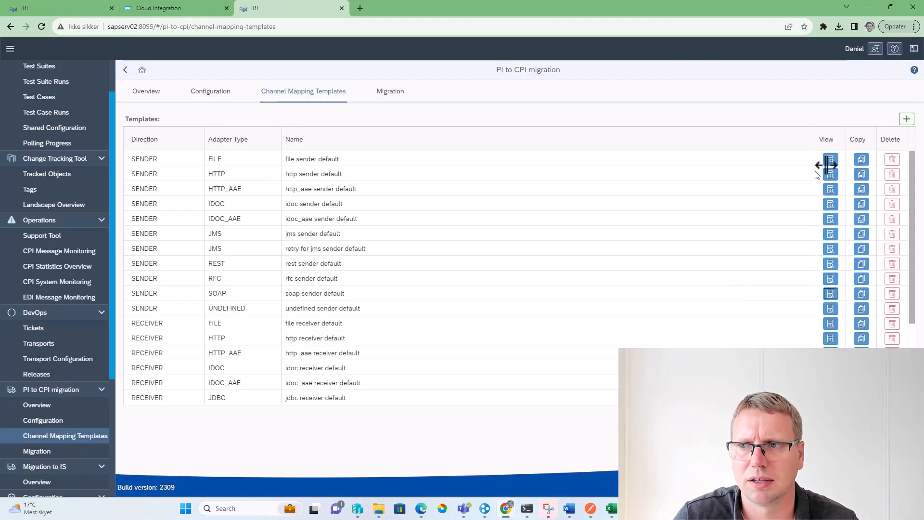
Create a new channel mapping template and name it DEMO SOAP
click(906, 120)
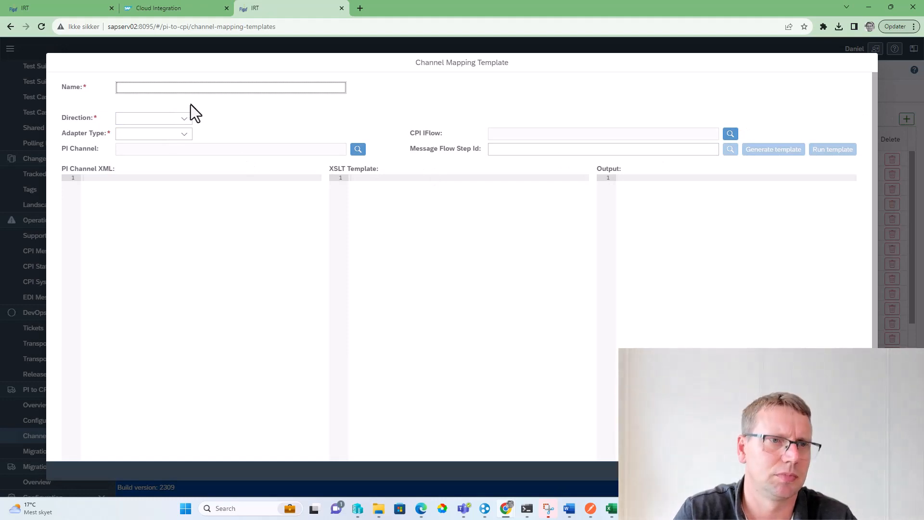
text(DEMO SOPA)
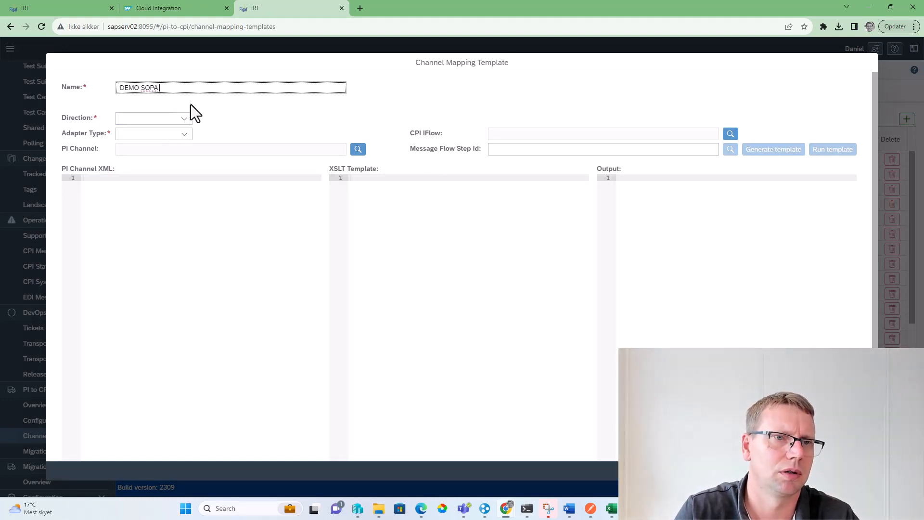
key(BackSpace)
key(BackSpace)
text(aP)
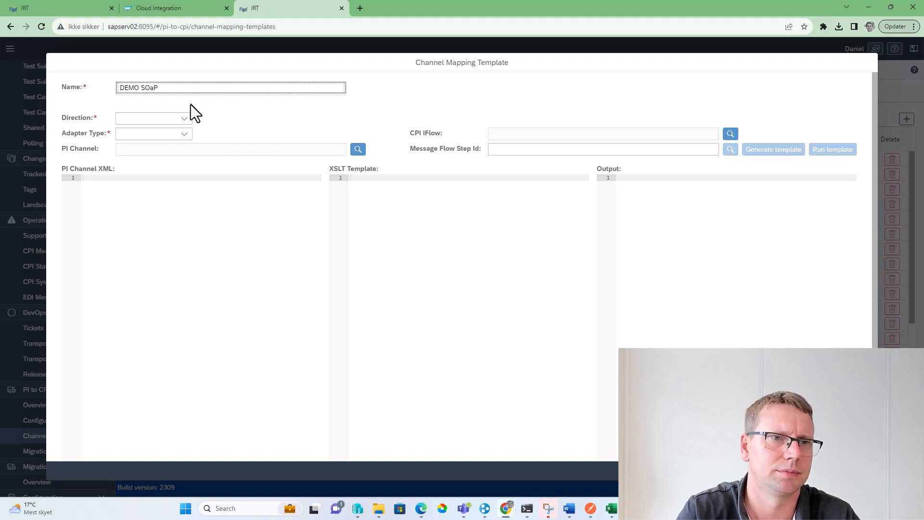
key(BackSpace)
key(BackSpace)
text(AA)
key(BackSpace)
text(P)
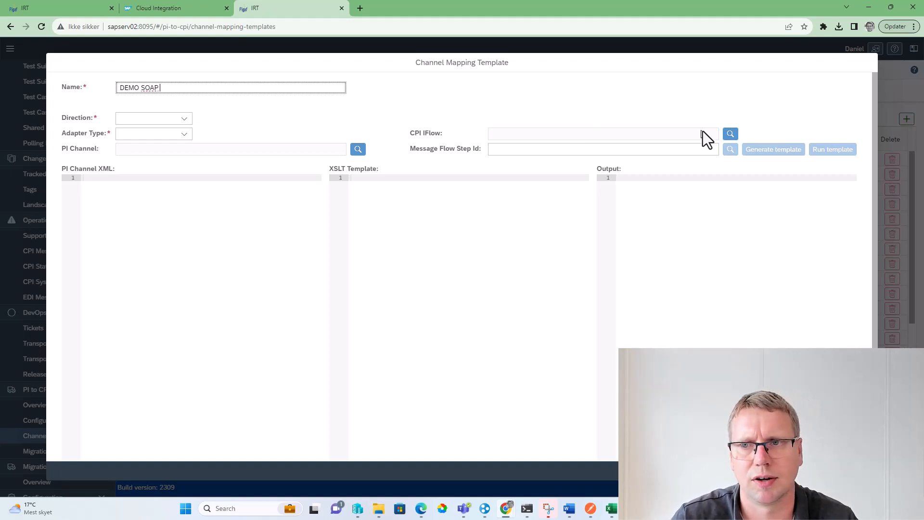
Sort the available iFlows by last sync date in descending order and choose Demo_20230829 as the template's CPI iFlow
click(730, 134)
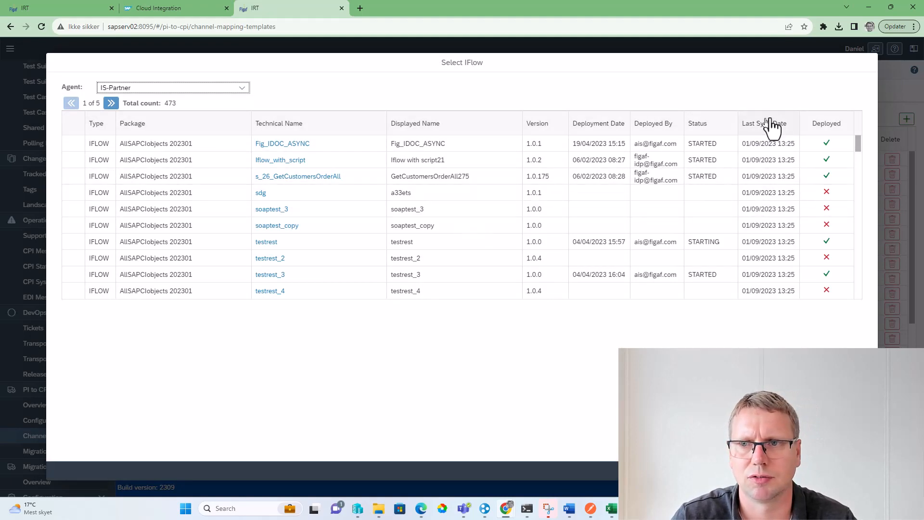
click(768, 121)
click(768, 159)
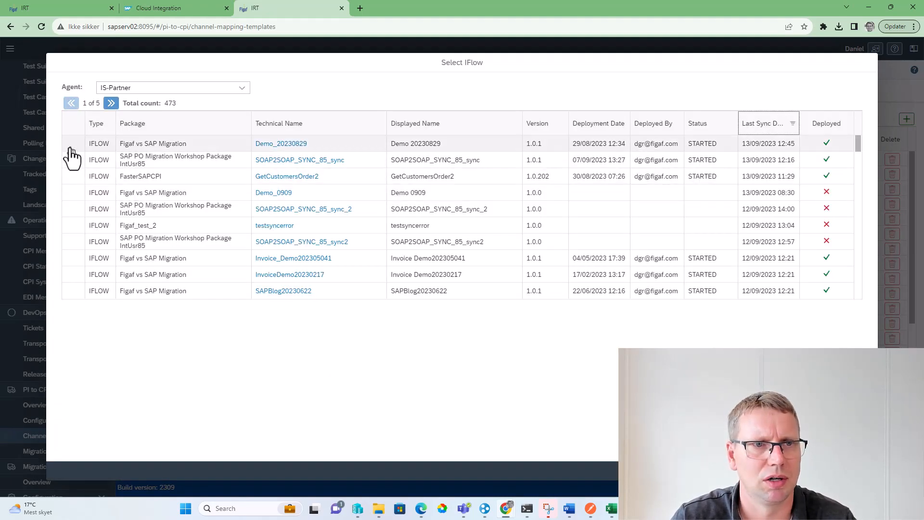
click(70, 149)
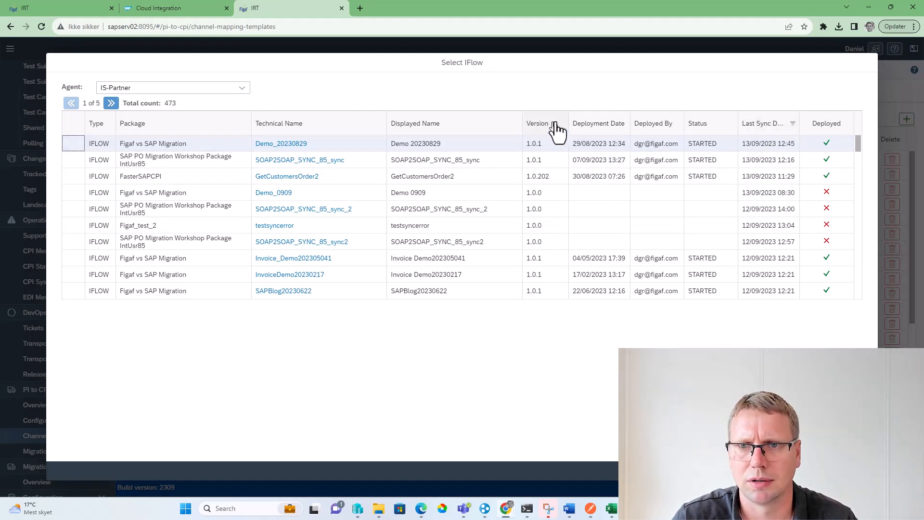
click(591, 123)
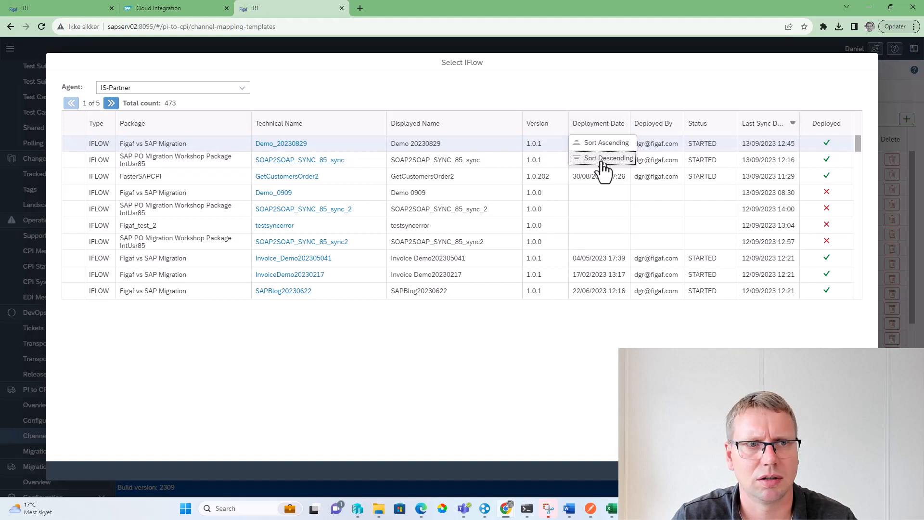
click(769, 126)
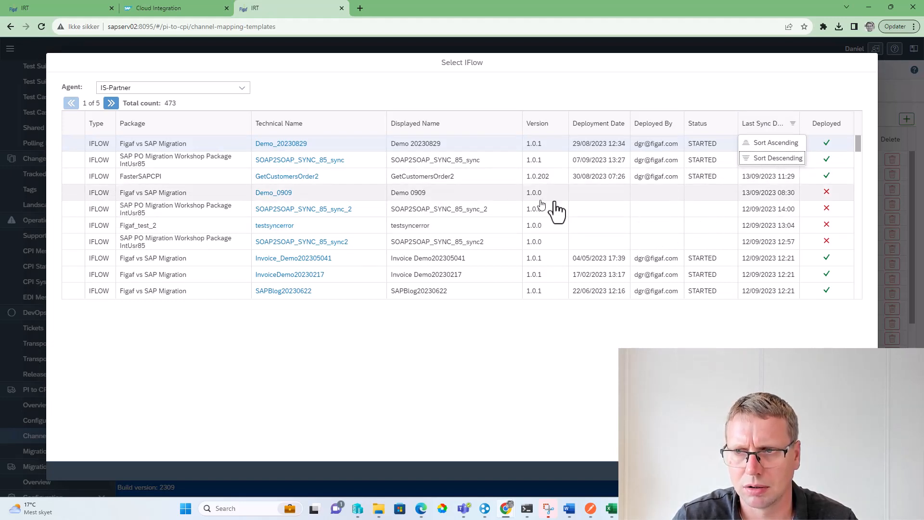
click(645, 194)
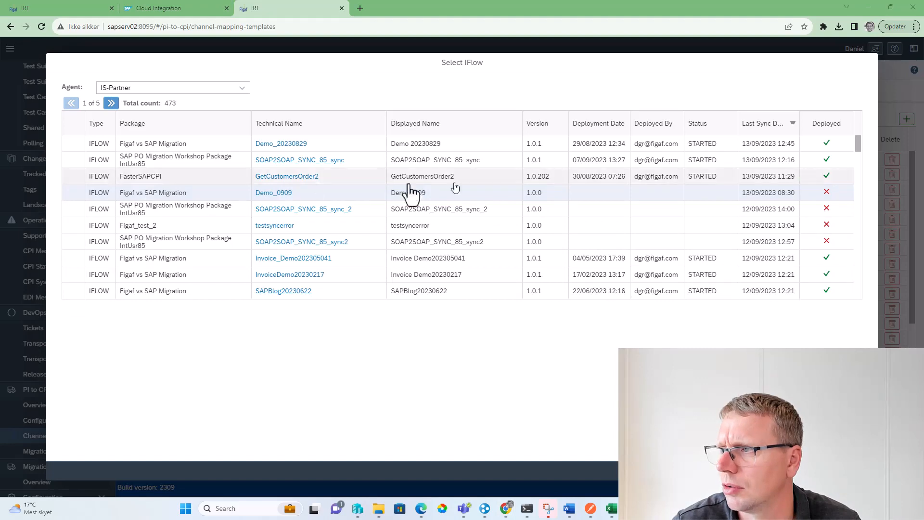
click(67, 146)
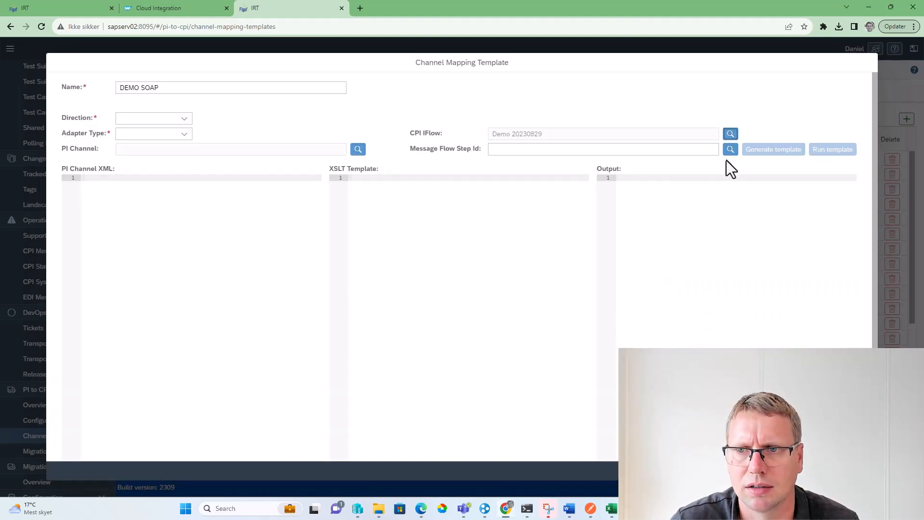
Select the message flow leaving Request Reply 2 as the message flow step and generate the XSLT template from it
click(727, 153)
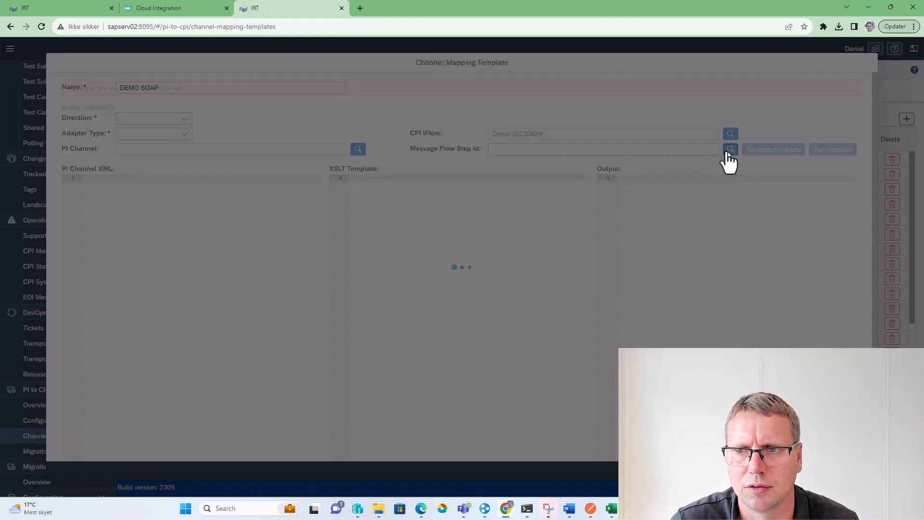
drag(689, 375, 437, 72)
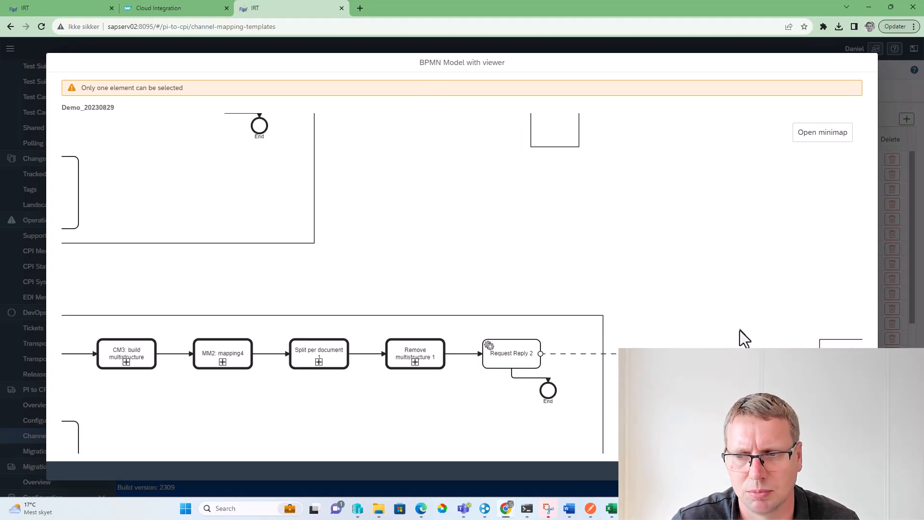
click(748, 352)
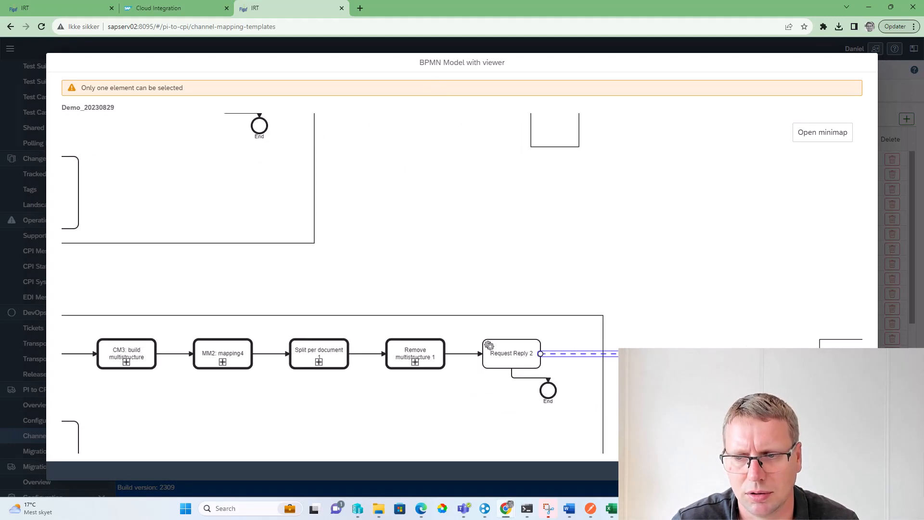
click(826, 471)
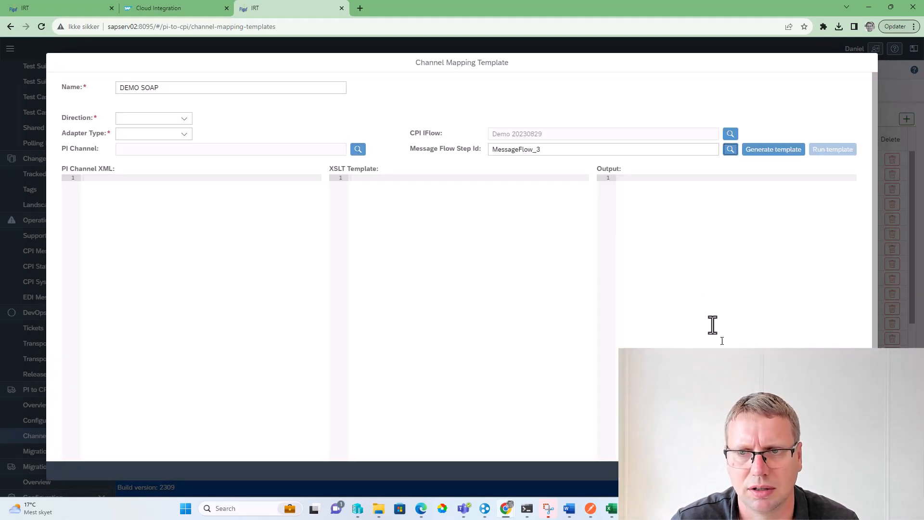
click(753, 152)
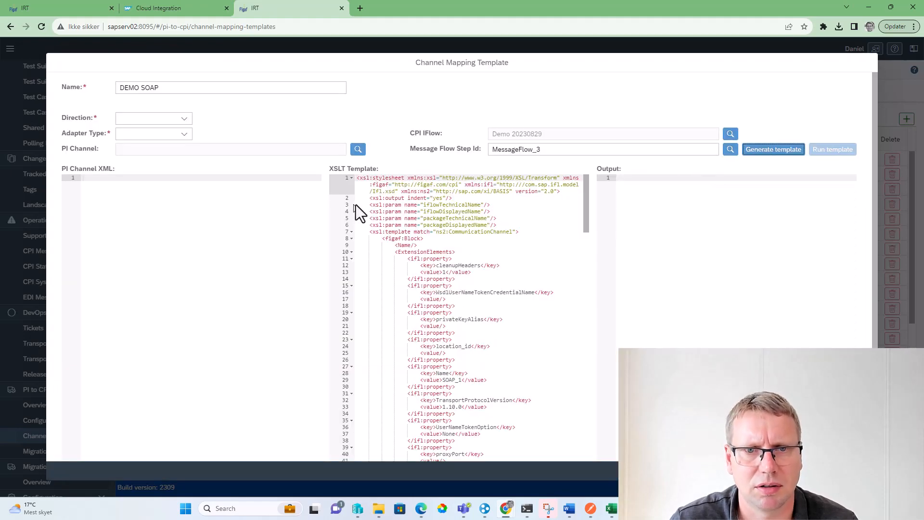
Examine the first part of the generated XSLT template, down to the system property and its partner value
scroll(425, 287, down, 1)
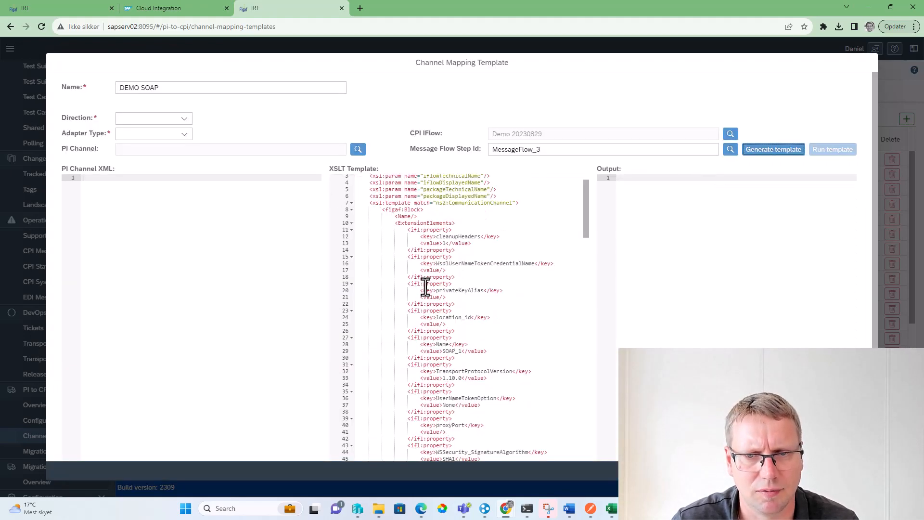
scroll(426, 287, down, 4)
scroll(426, 287, down, 4)
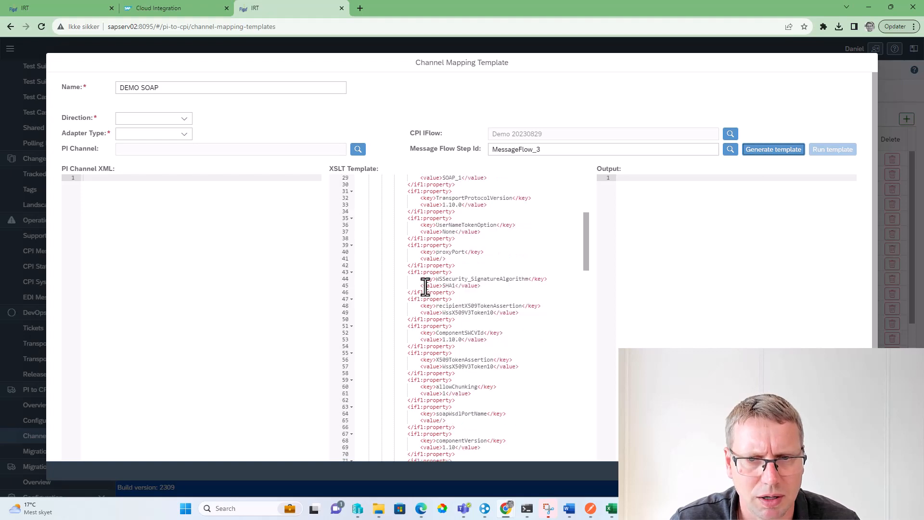
scroll(426, 287, down, 4)
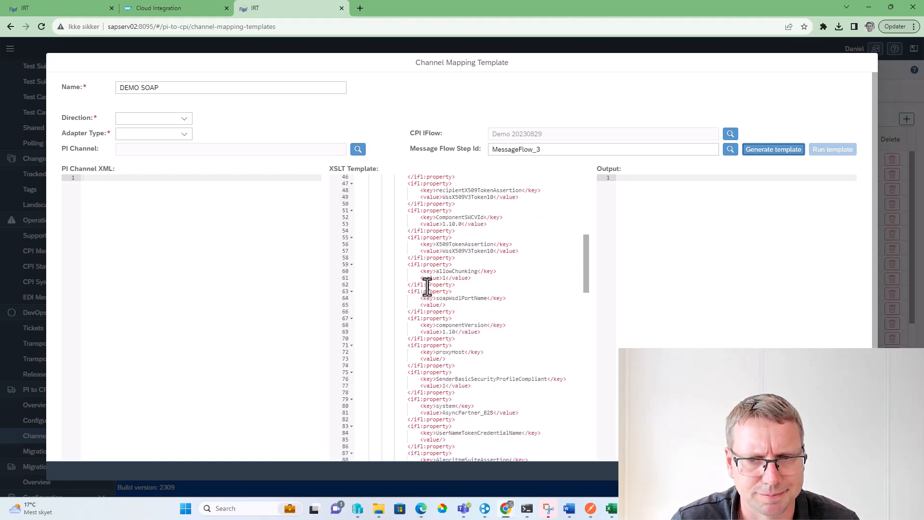
scroll(419, 284, down, 1)
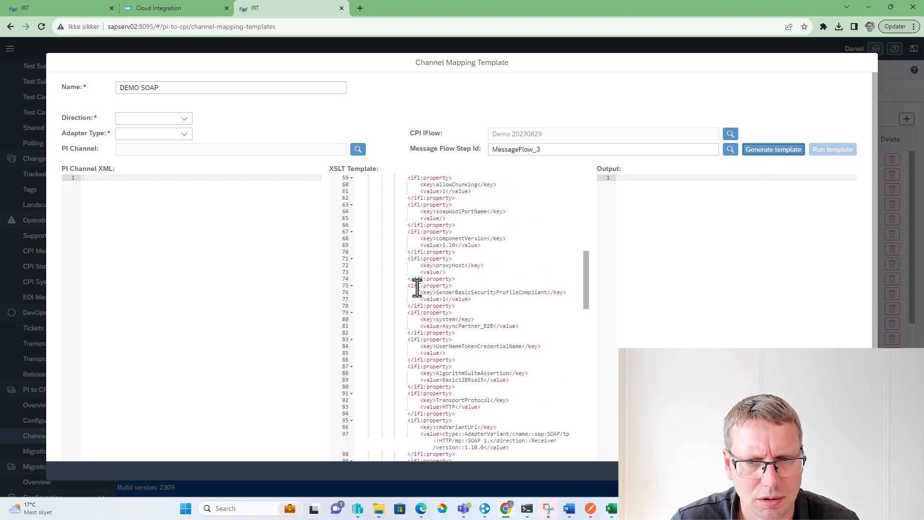
scroll(418, 294, down, 1)
double_click(446, 297)
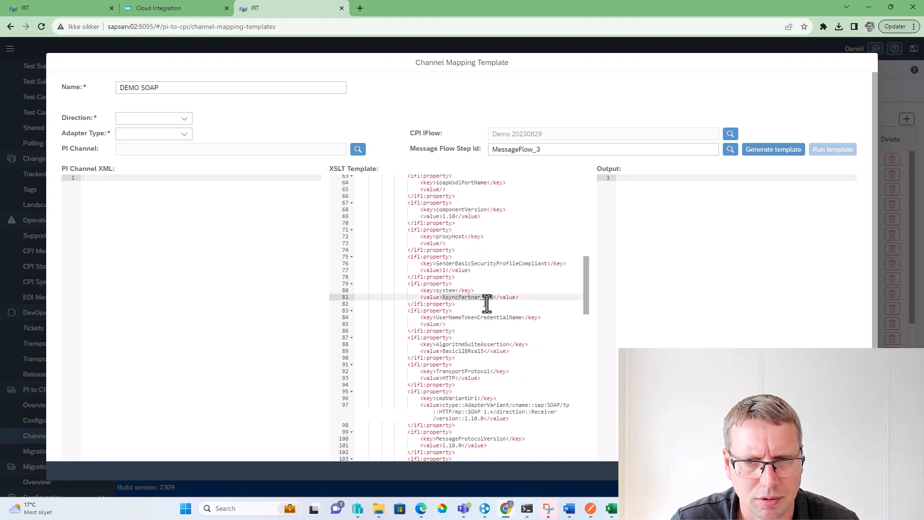
scroll(478, 296, up, 10)
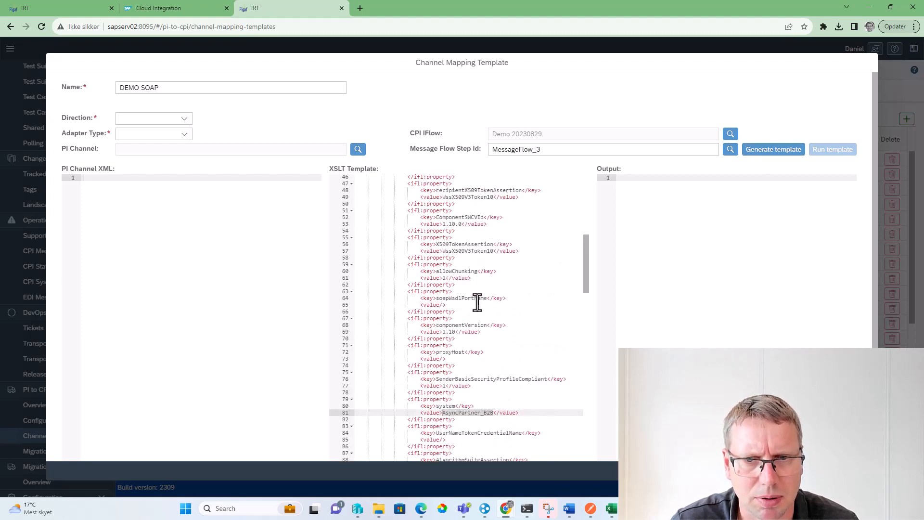
scroll(472, 295, up, 6)
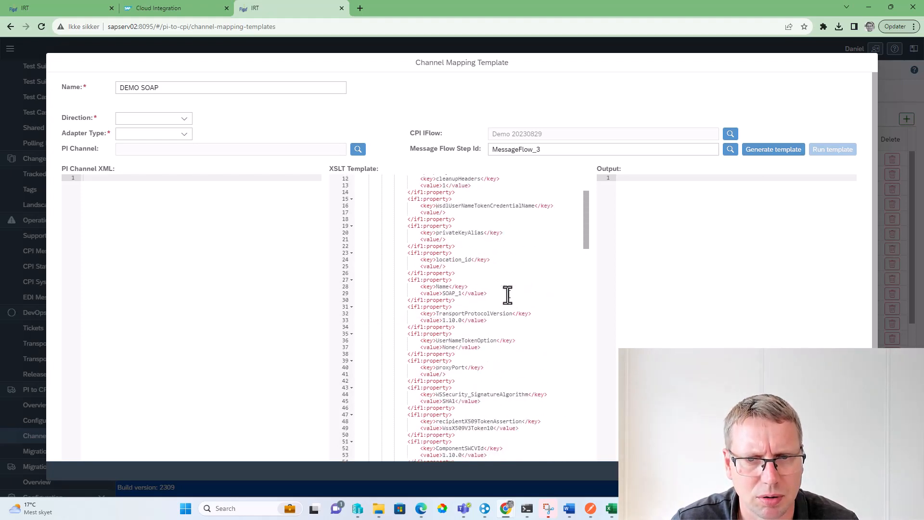
scroll(496, 290, down, 20)
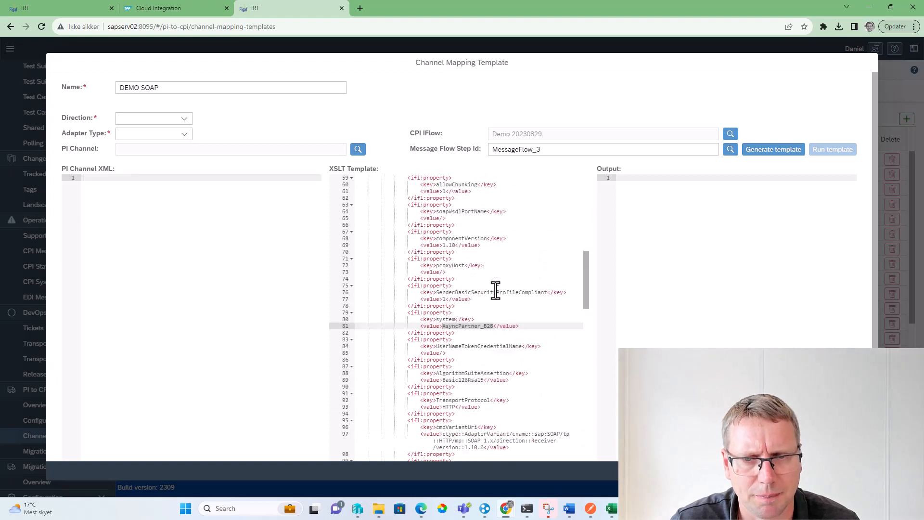
Examine the rest of the generated XSLT properties, particularly the requestTimeout, address and credentialName values
scroll(491, 302, down, 5)
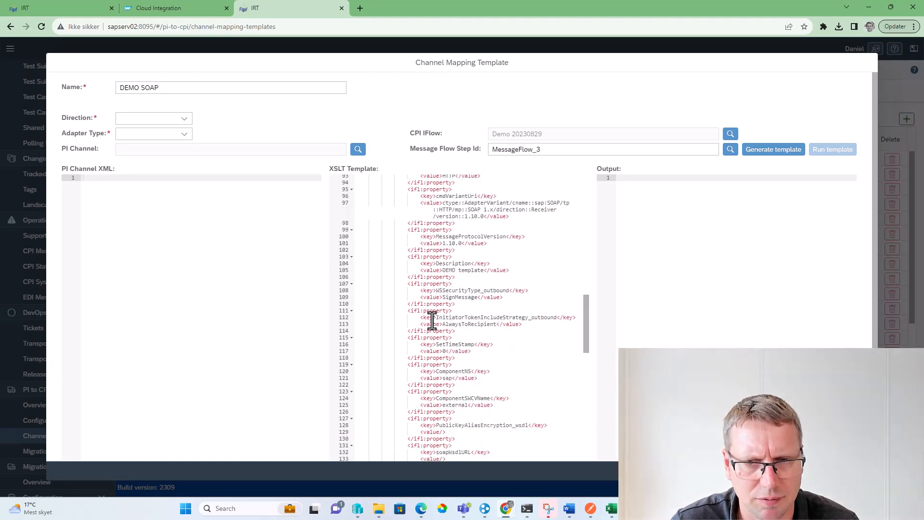
scroll(419, 283, down, 10)
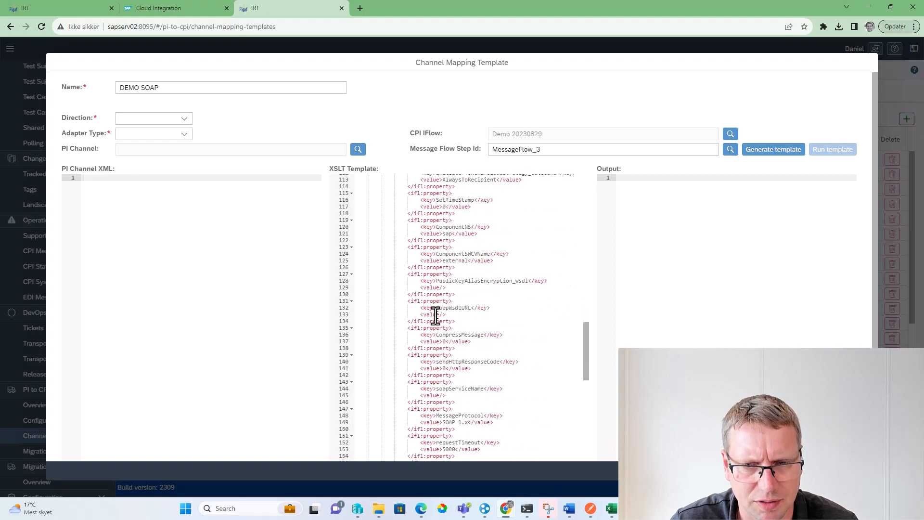
click(437, 362)
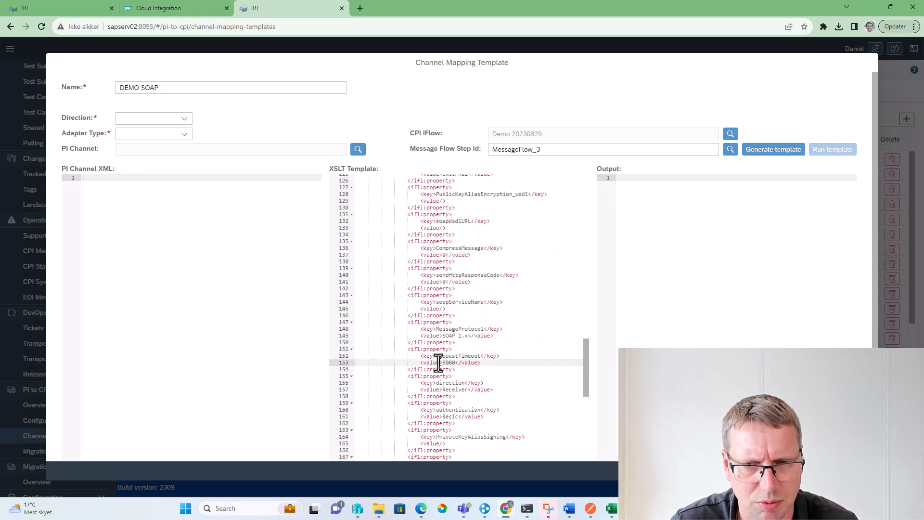
scroll(442, 356, down, 8)
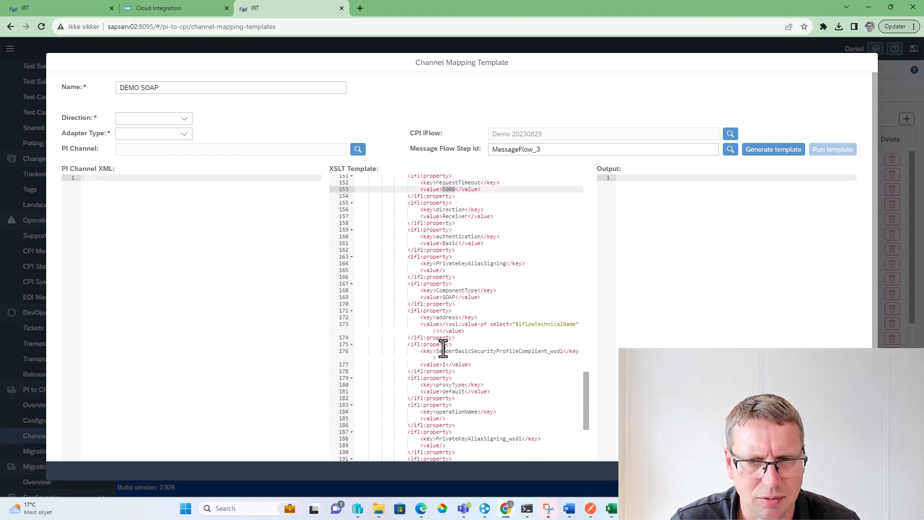
drag(514, 324, 570, 324)
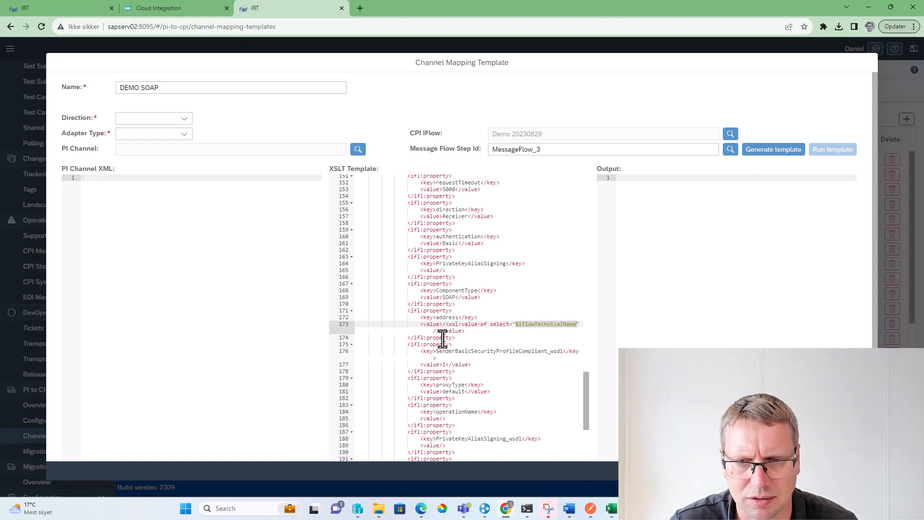
scroll(431, 329, down, 1)
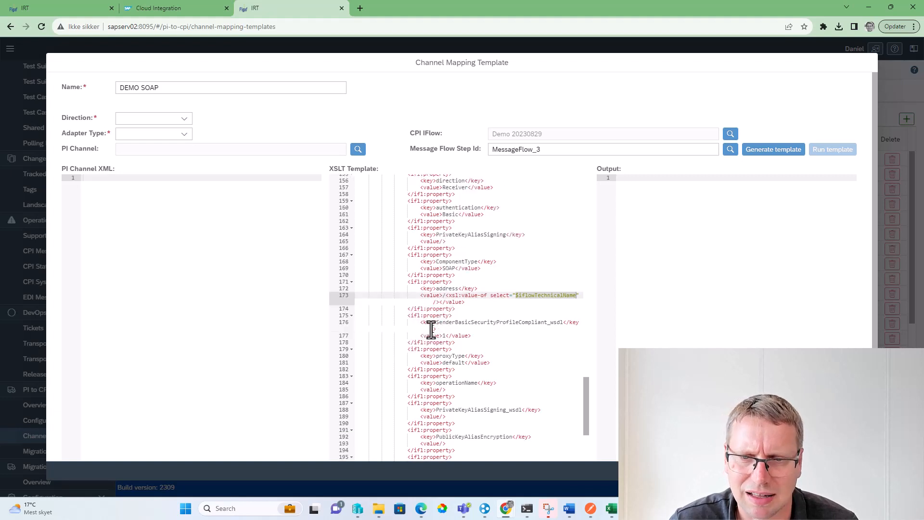
scroll(429, 328, down, 4)
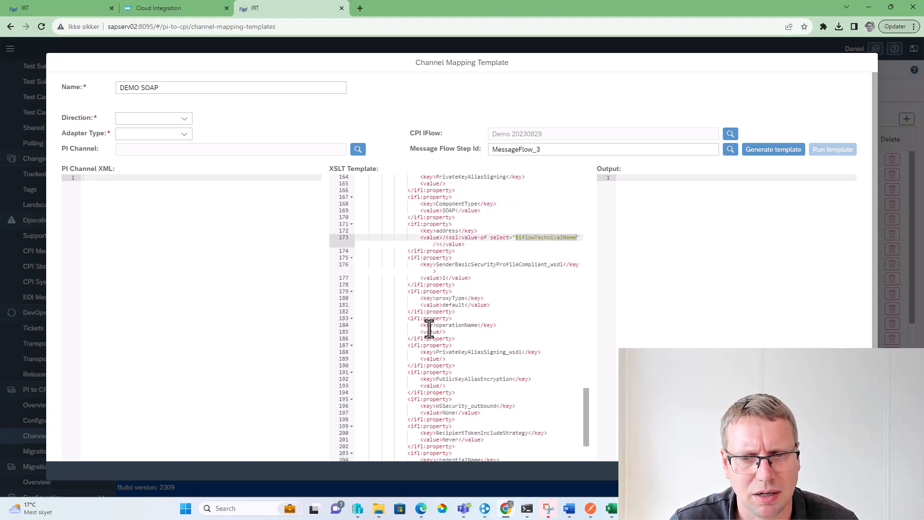
scroll(432, 338, down, 1)
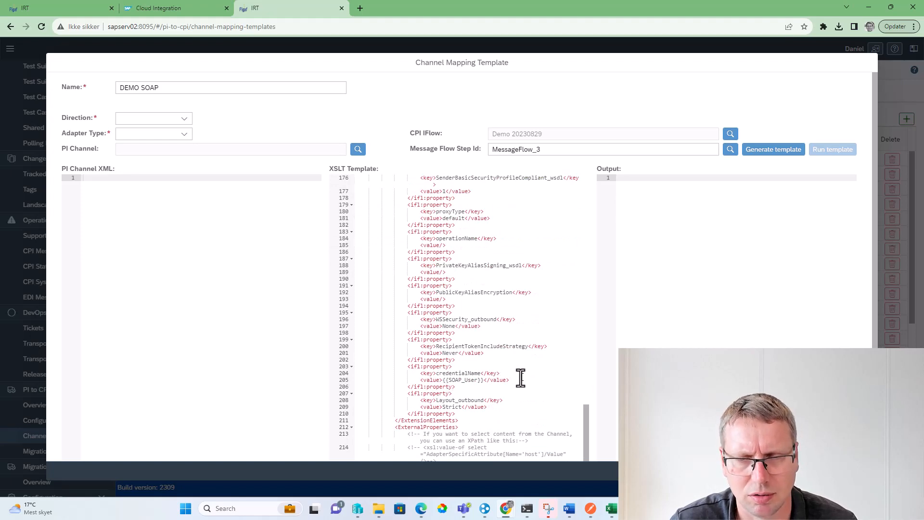
Remove the slash and the iflowTechnicalName expression from the address property's value in the XSLT template
scroll(521, 378, up, 3)
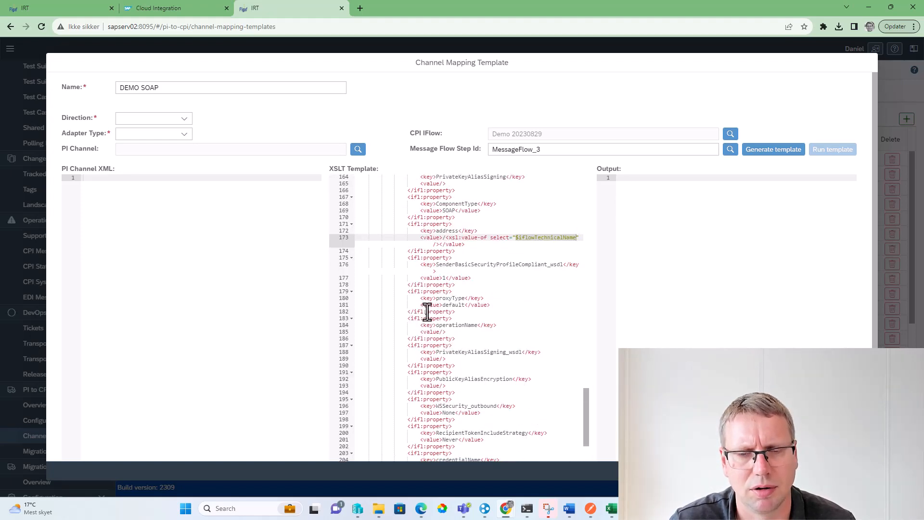
click(442, 240)
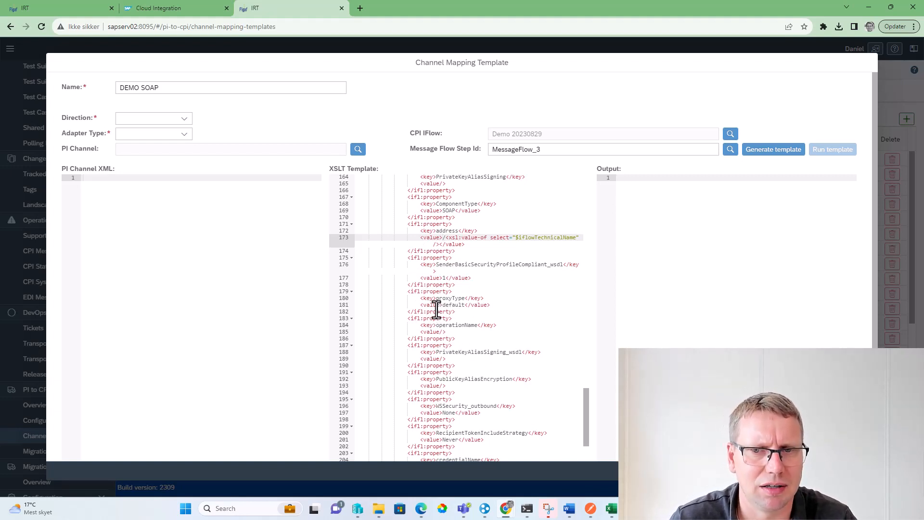
text(<)
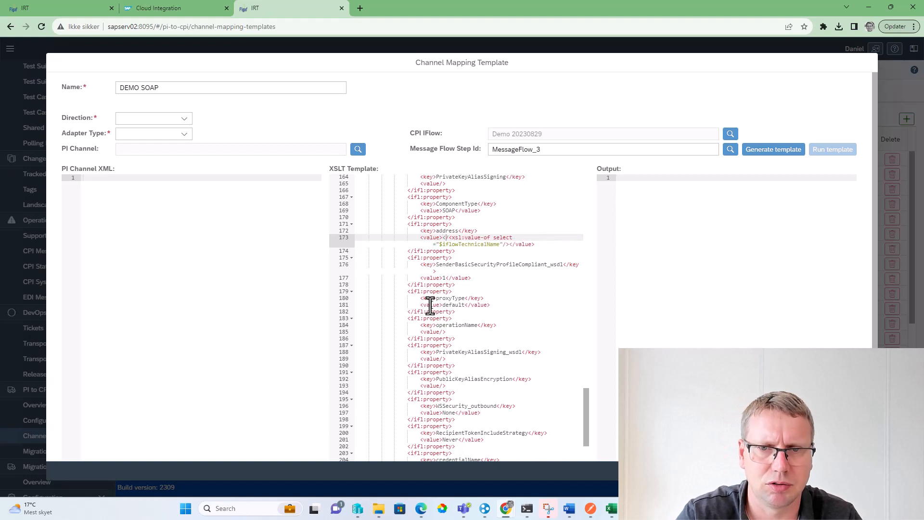
key(BackSpace)
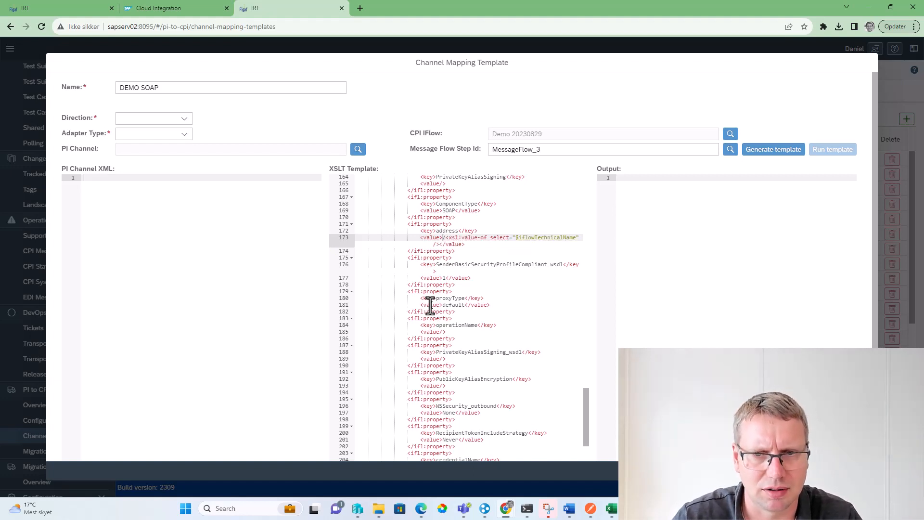
key(shift+Down)
key(shift+Left)
key(BackSpace)
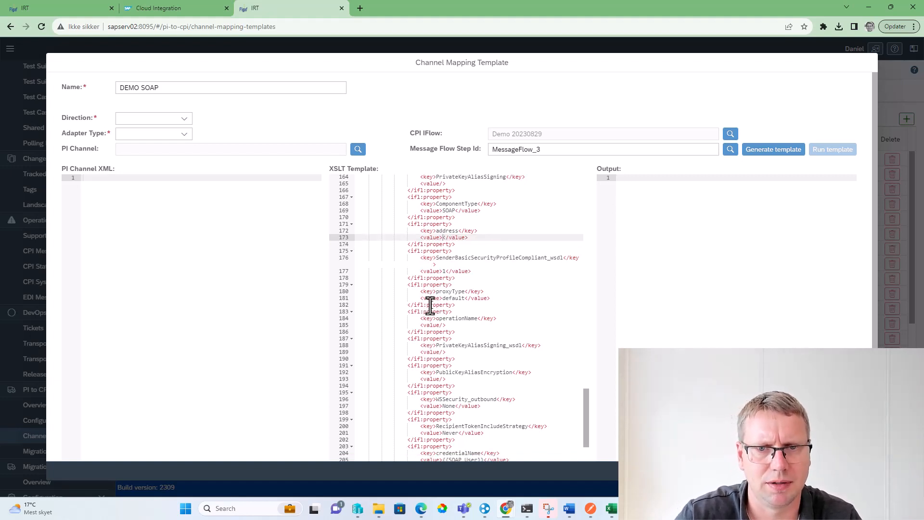
Copy the {{SOAP_User}} placeholder from credentialName into the empty address value and change it to {{SOAP_URL}}
scroll(430, 305, down, 2)
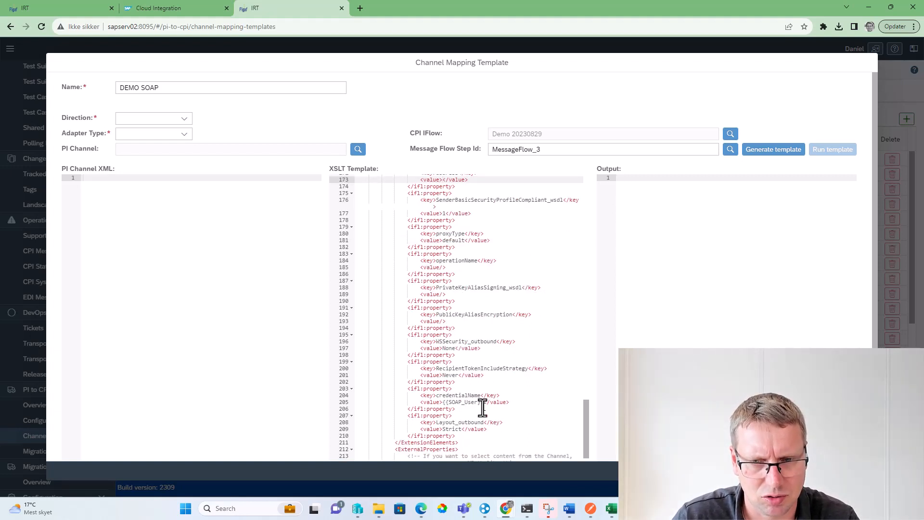
drag(483, 404, 443, 403)
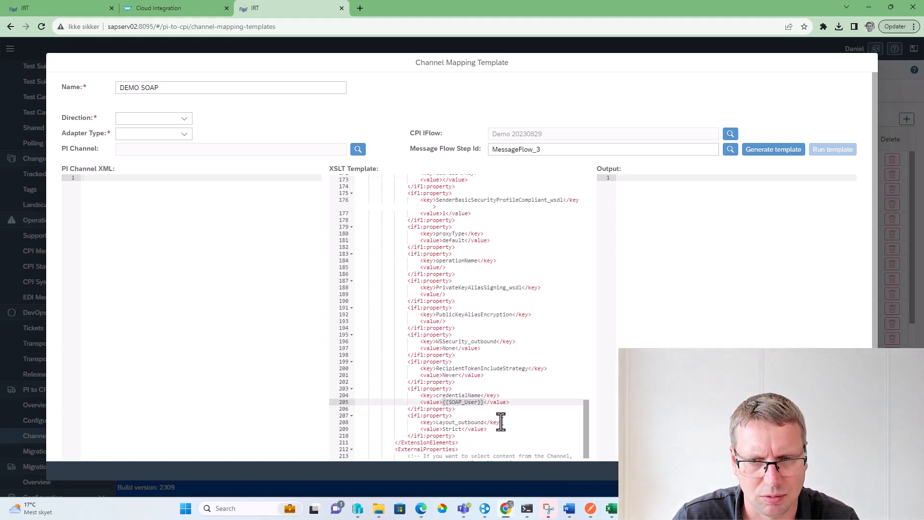
scroll(472, 258, up, 3)
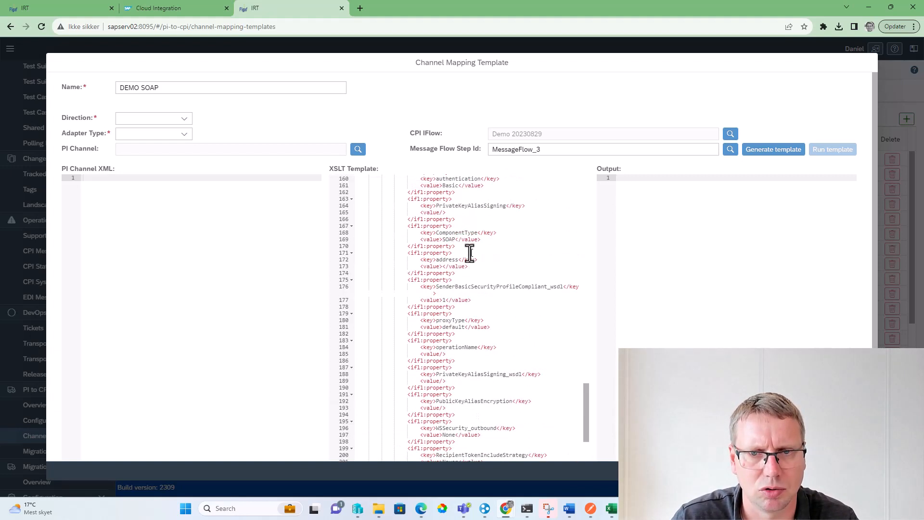
click(442, 266)
text({{SOAP_User}})
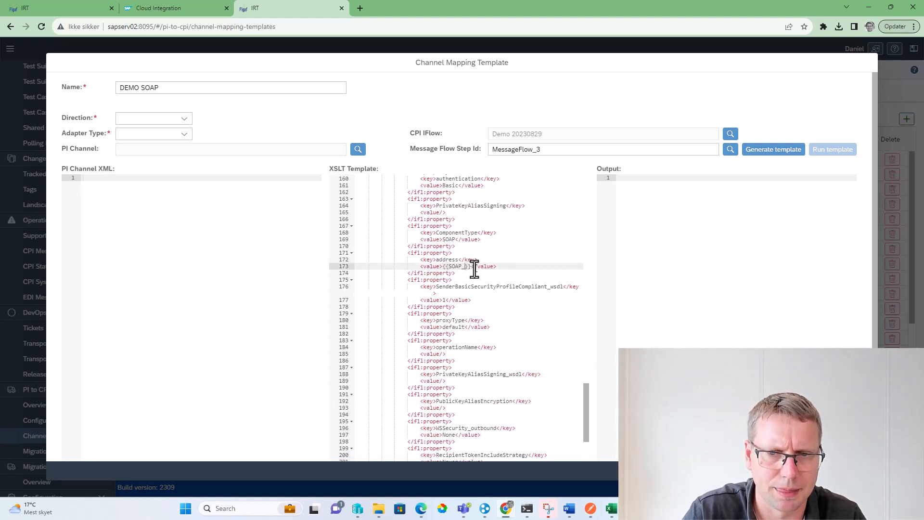
text(URL)
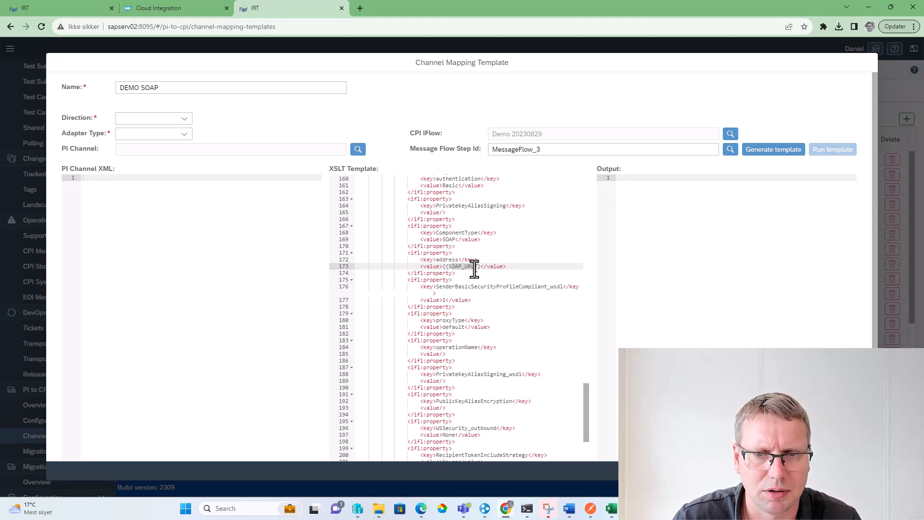
Put the copied parameter name SOAP_URL on a new line below the SOAP_User item in ExternalProperties
scroll(474, 269, down, 5)
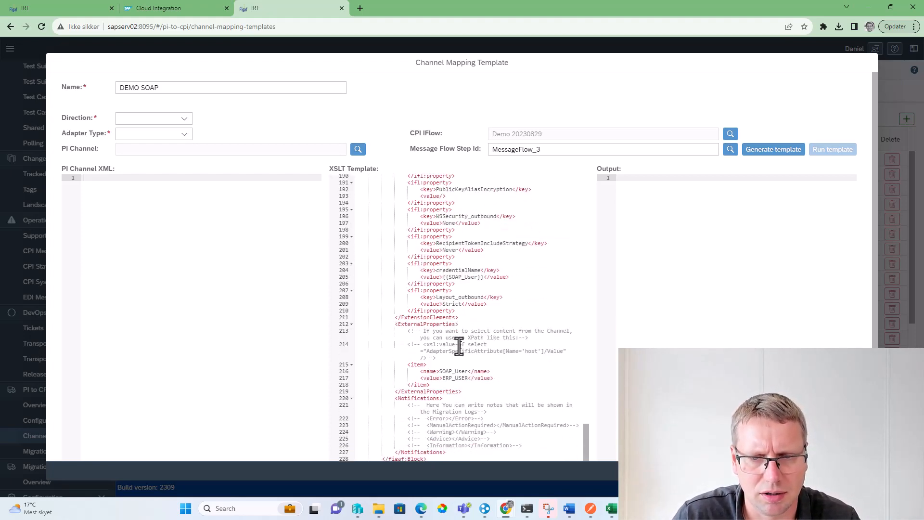
click(458, 385)
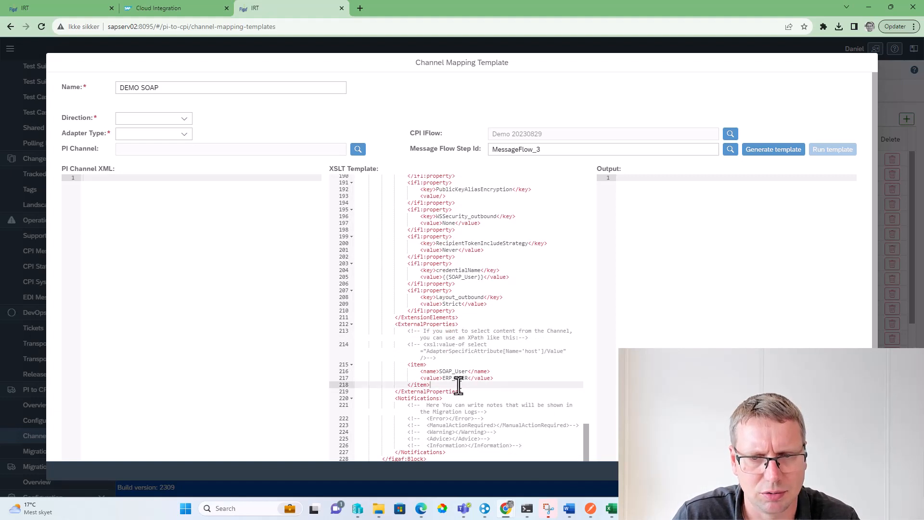
key(Return)
key(Return)
key(Return)
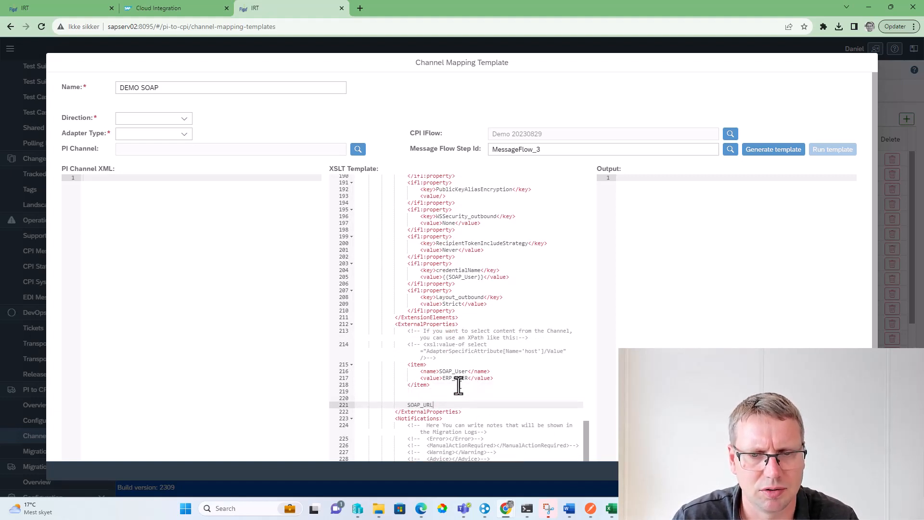
Duplicate the SOAP_User item block directly below itself in ExternalProperties
key(Up)
key(Up)
key(shift+Up)
key(shift+Up)
key(shift+Up)
key(shift+Up)
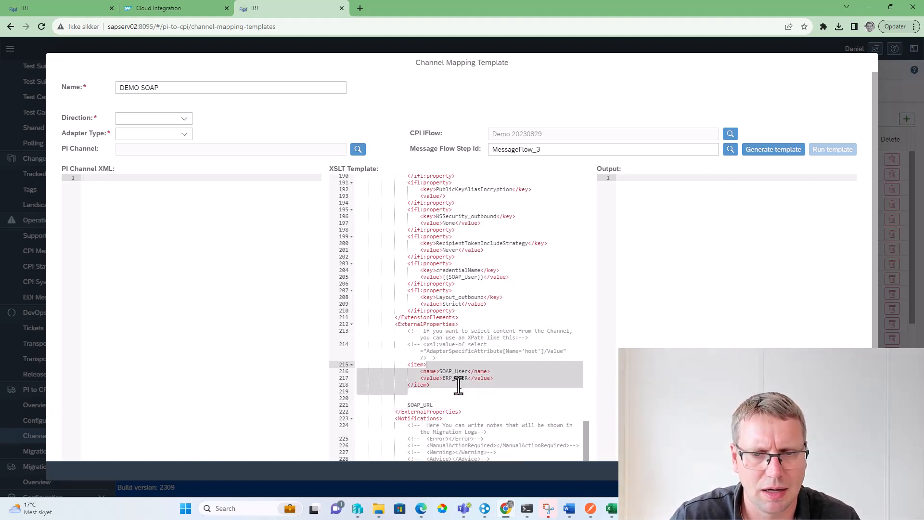
key(ctrl+c)
key(Right)
key(ctrl+v)
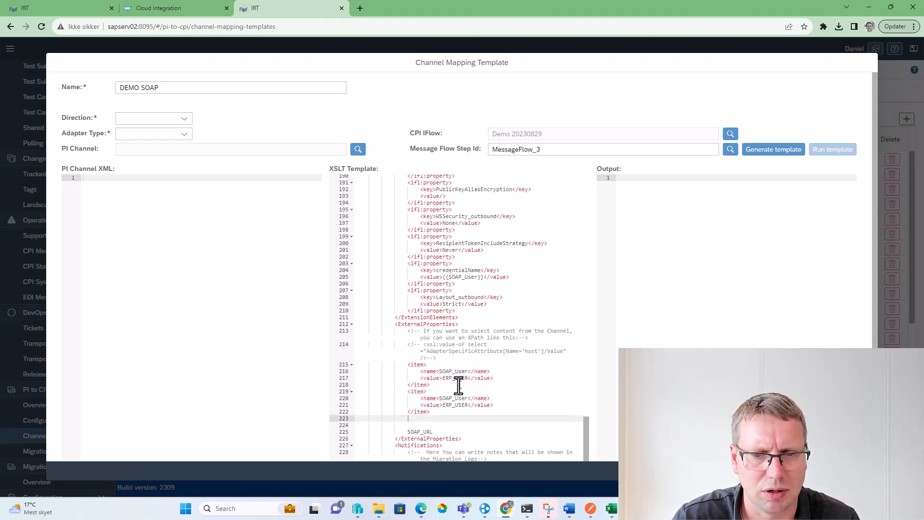
Cut the loose SOAP_URL text and use it to replace the name of the duplicated item
click(429, 432)
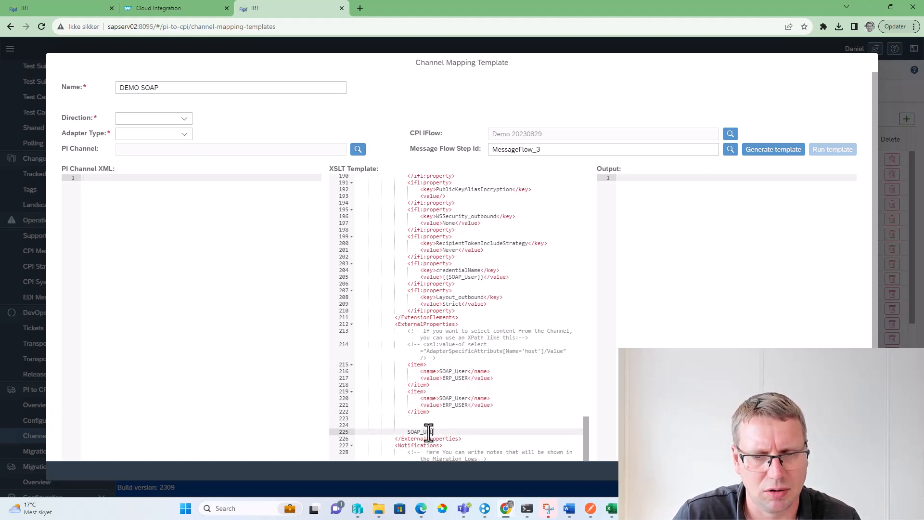
key(ctrl+x)
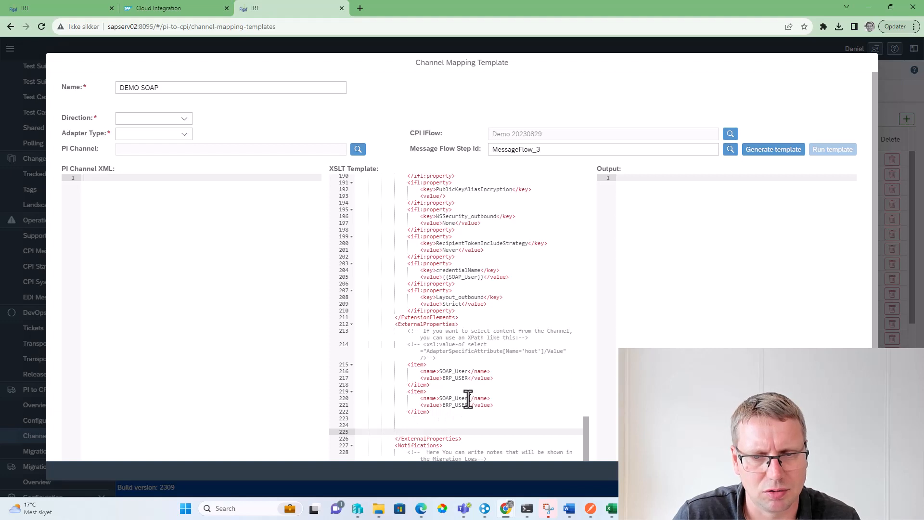
double_click(450, 398)
key(ctrl+v)
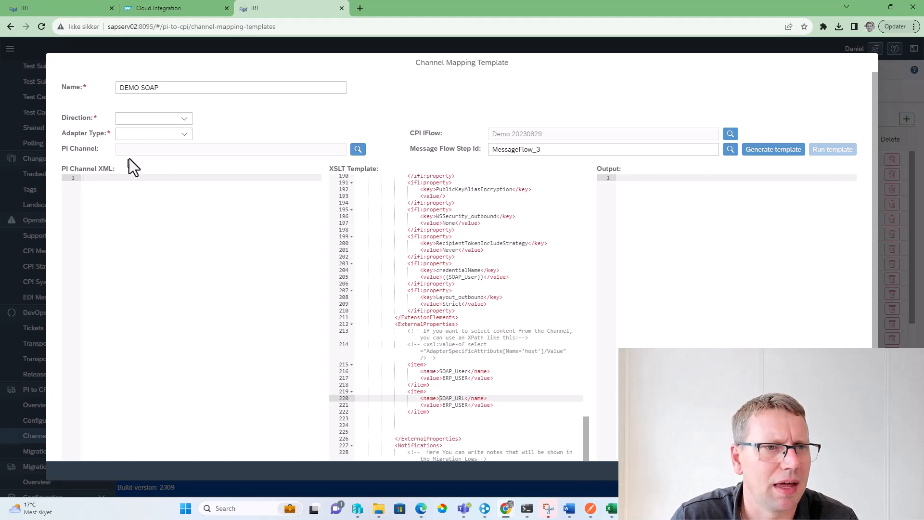
Set the DEMO SOAP template's direction to Sender and its adapter type to SOAP
click(186, 121)
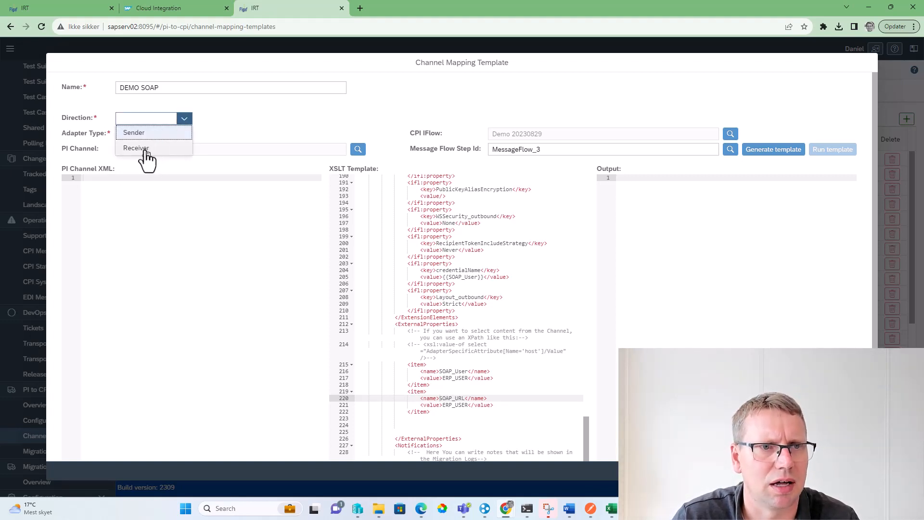
click(155, 136)
click(183, 134)
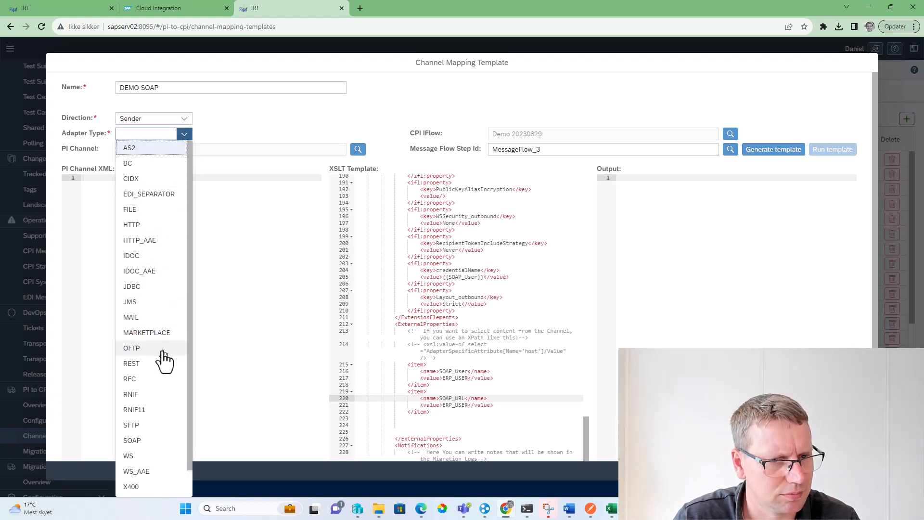
click(151, 441)
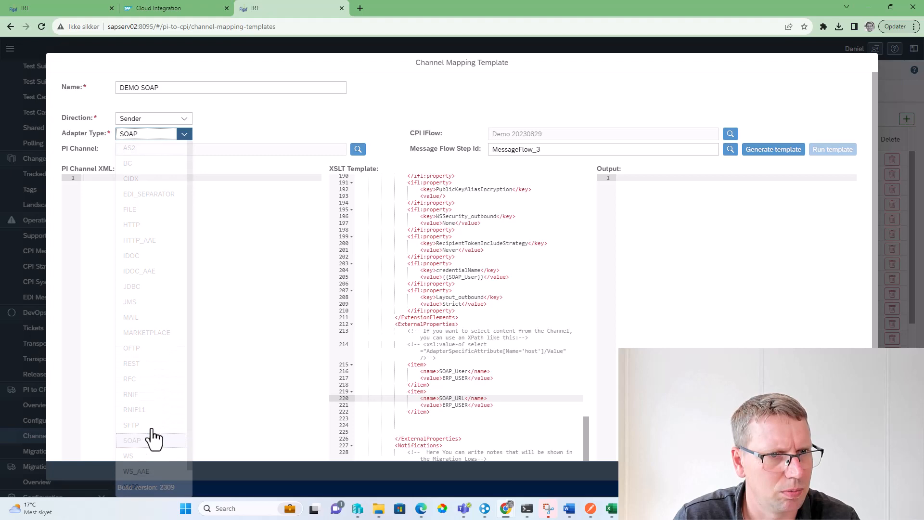
Start choosing the template's PI channel and filter the D75 agent's channels by the name B2B
click(365, 153)
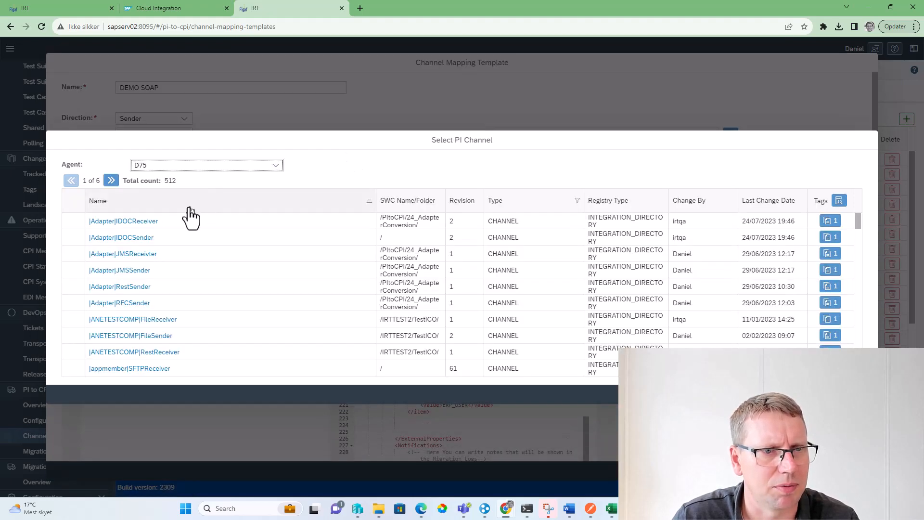
click(186, 207)
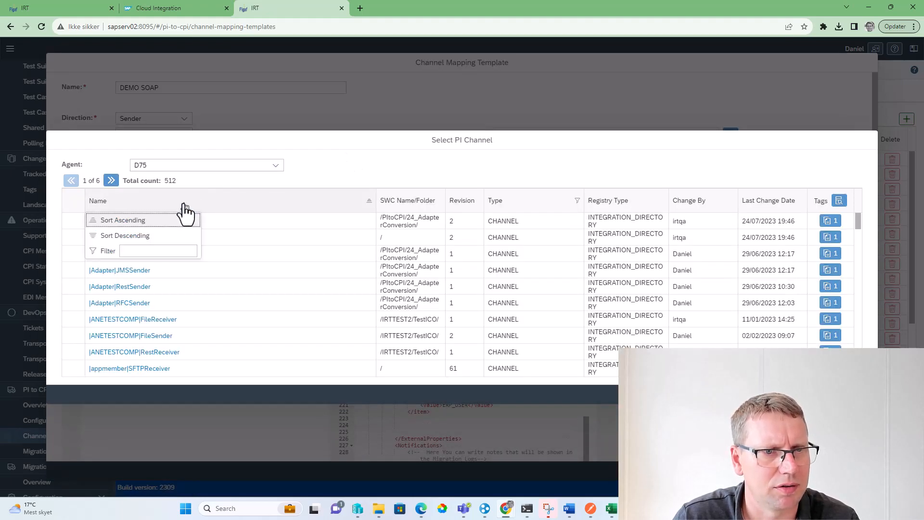
click(168, 250)
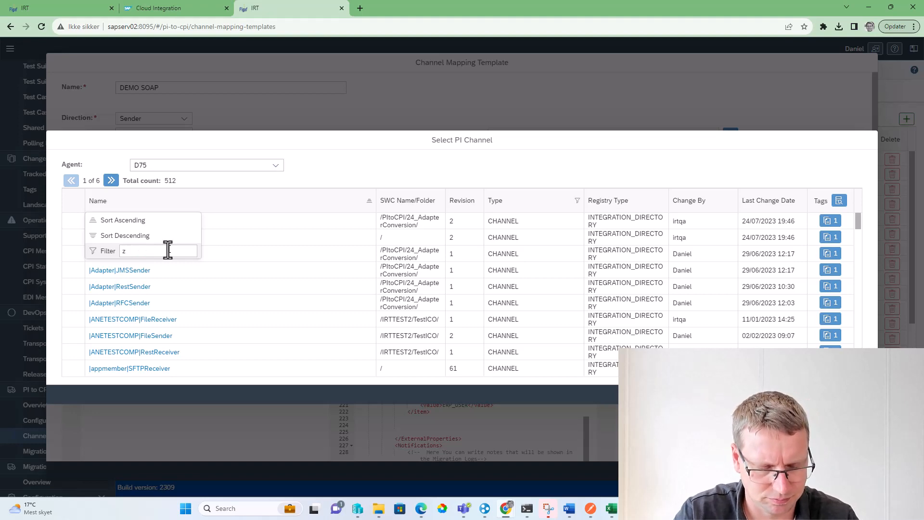
text(B2B)
key(Return)
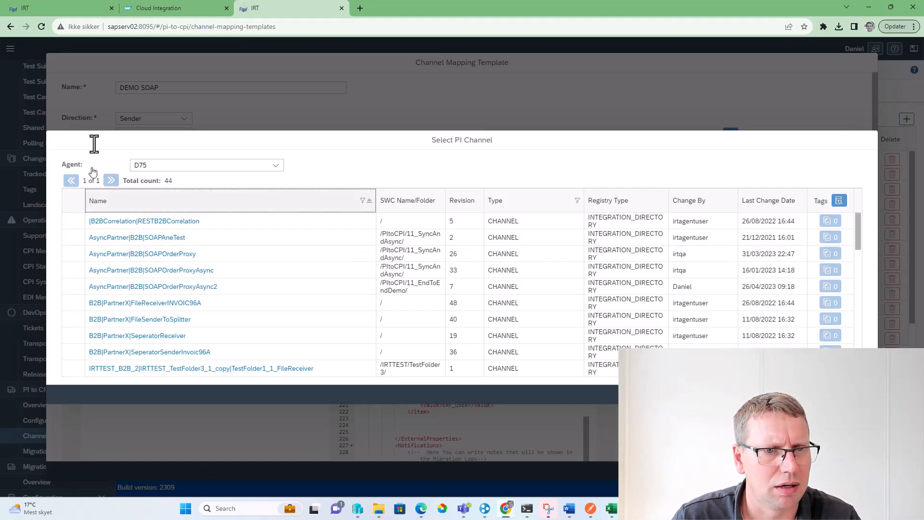
Consult the migration's channel mapping for the SOAP receiver and select AsyncPartner|B2B|SOAPOrderProxy as the template's PI channel
click(65, 10)
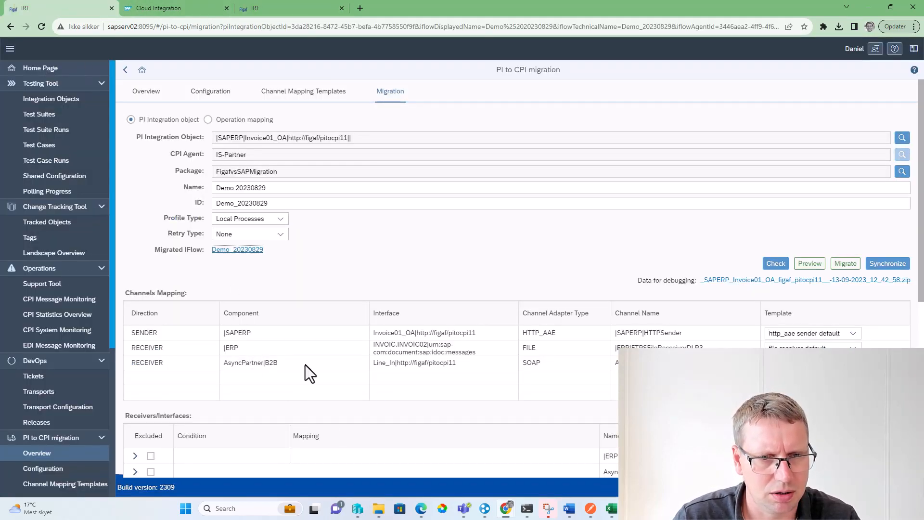
click(301, 10)
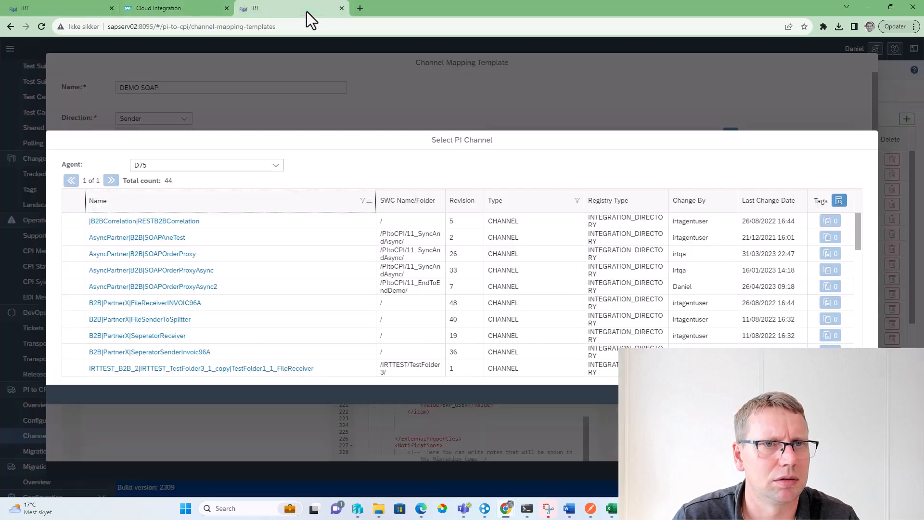
click(72, 254)
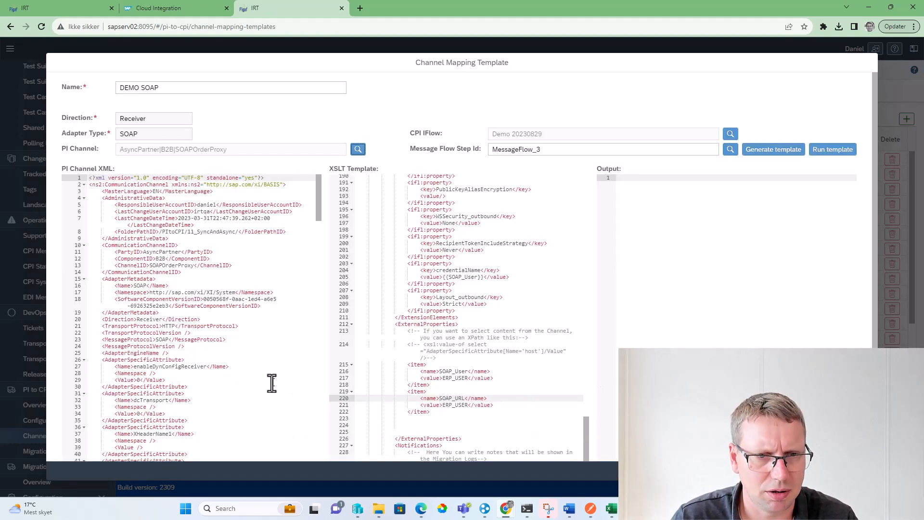
Run the template on the selected PI channel and examine the generated output down to its external properties
scroll(271, 382, down, 1)
scroll(462, 428, down, 1)
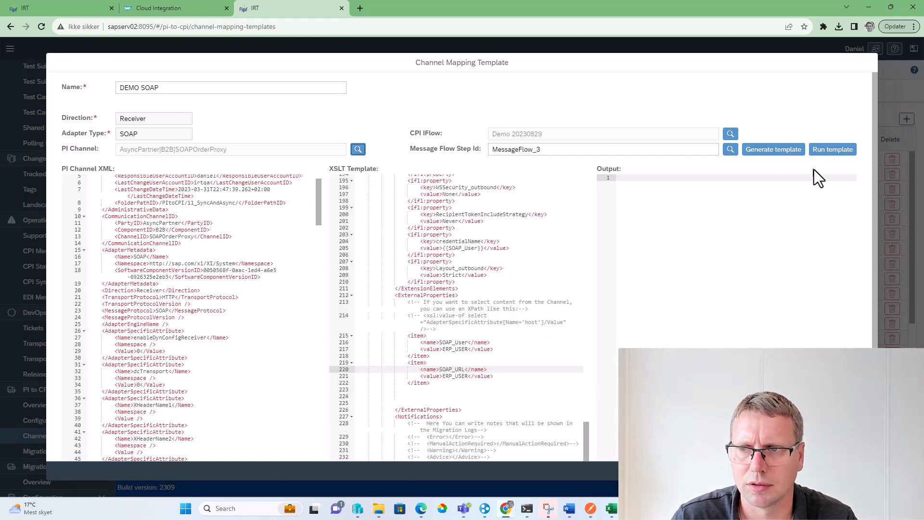
click(829, 150)
scroll(683, 265, up, 1)
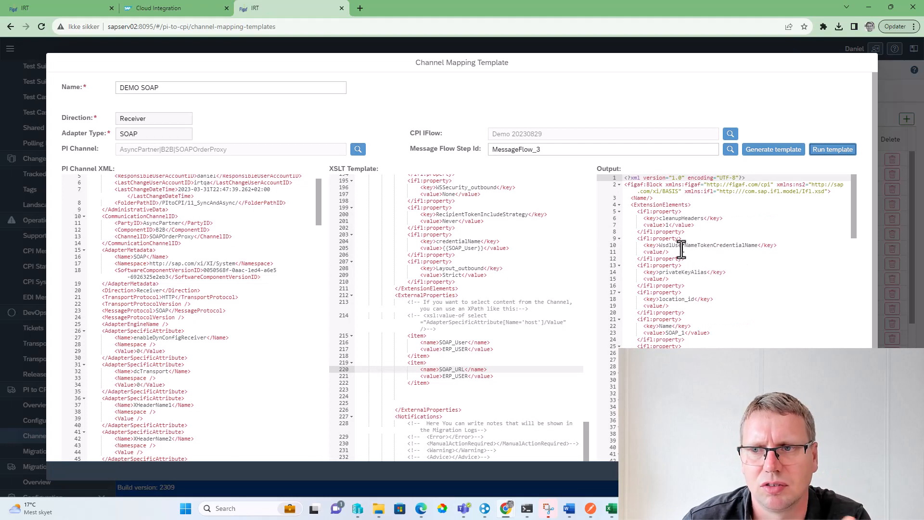
scroll(682, 249, down, 20)
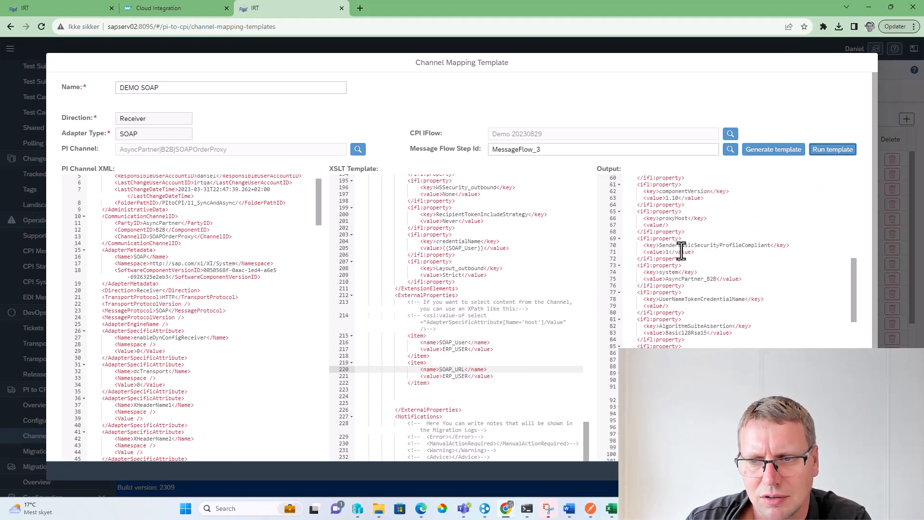
scroll(684, 270, down, 3)
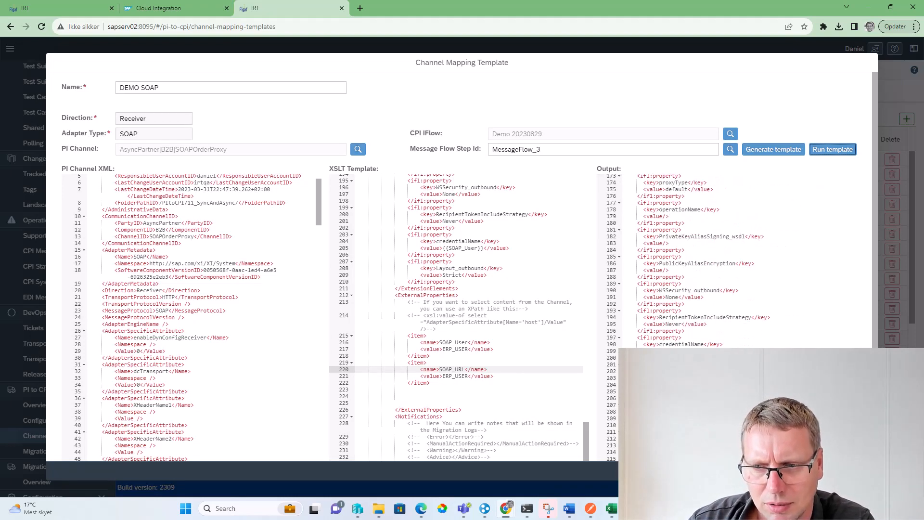
click(683, 445)
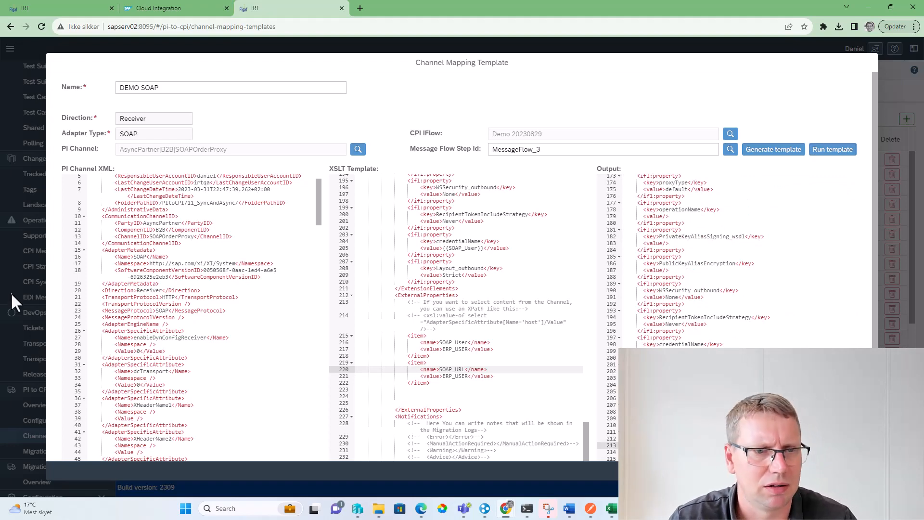
Find XMBWS.TargetURL in the PI channel XML and copy the commented xsl:value-of expression into the SOAP_URL item's value
scroll(182, 315, down, 3)
scroll(231, 312, down, 20)
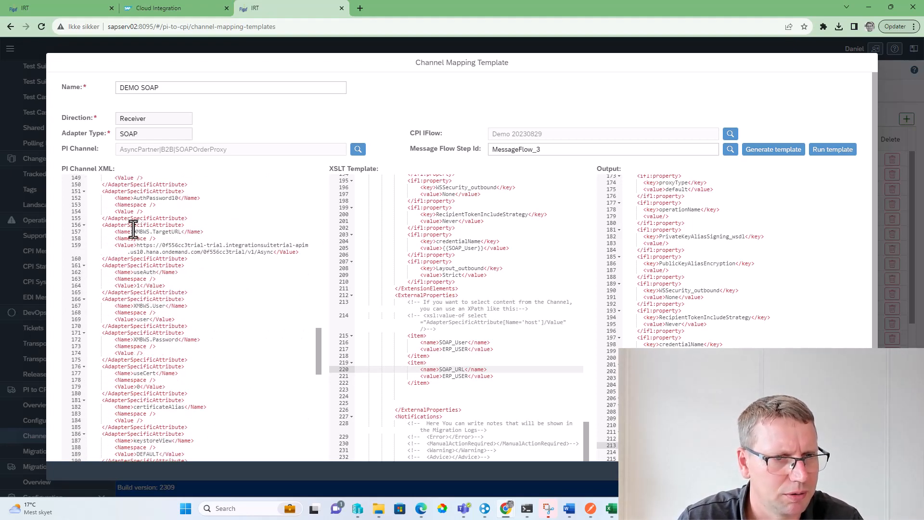
drag(133, 232, 181, 232)
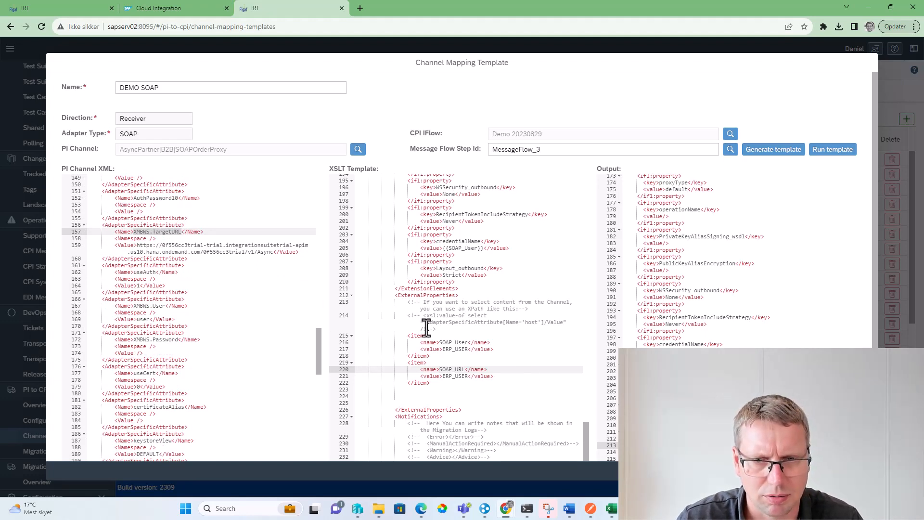
drag(427, 328, 423, 316)
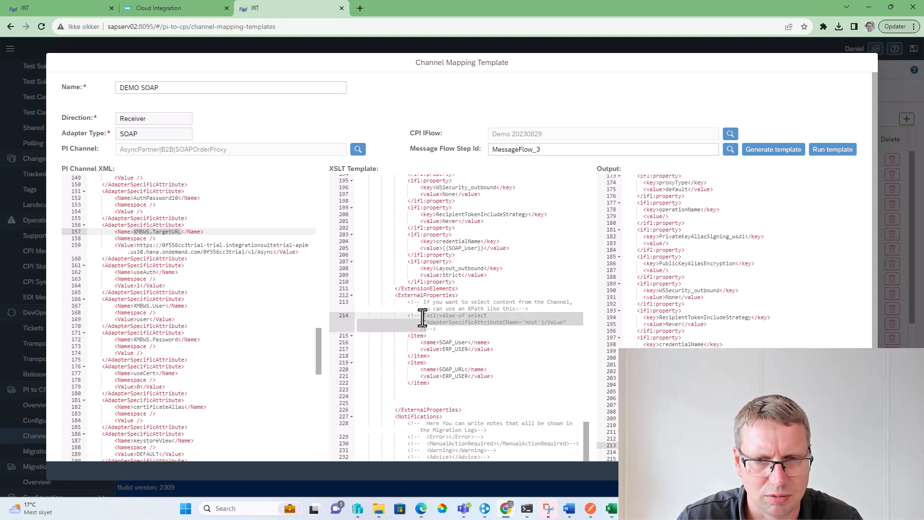
click(440, 376)
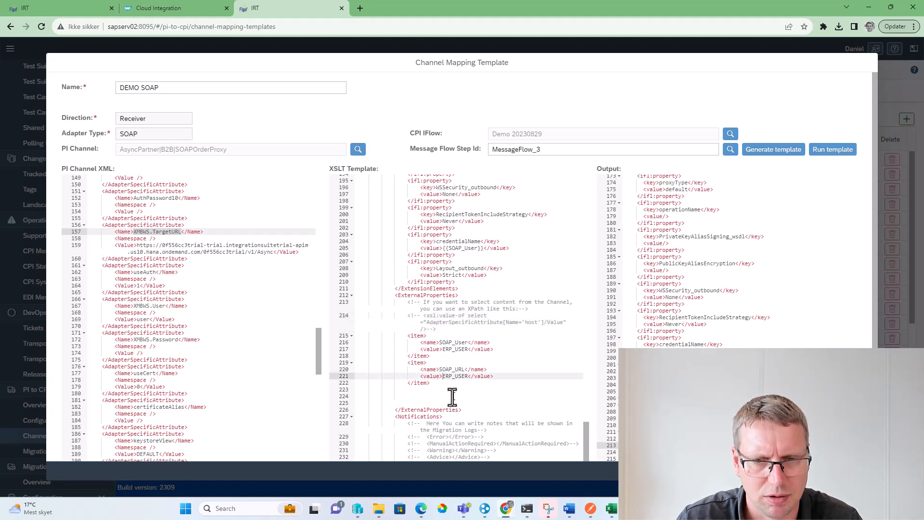
text(<xsl:value-of select="AdapterSpecificAttribute[Name='host']/Value"/>)
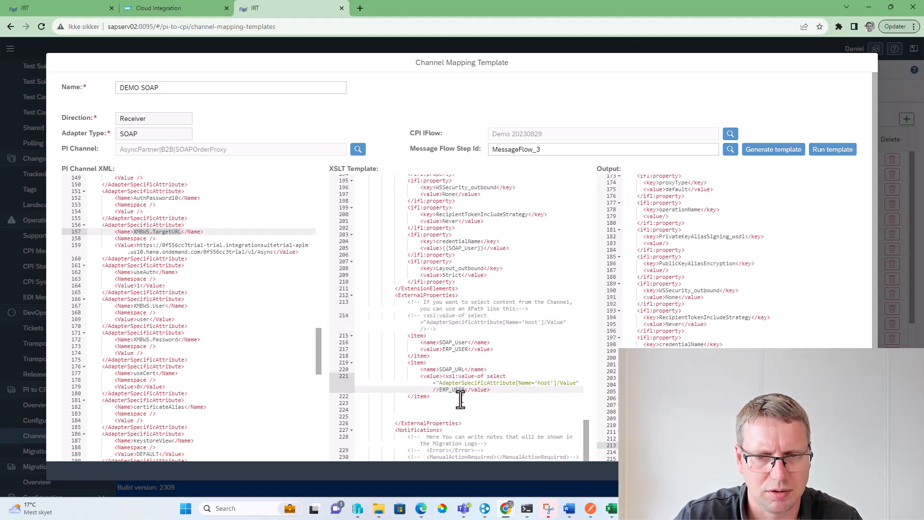
Replace the attribute name host in the SOAP_URL expression with XMBWS.TargetURL copied from the PI channel XML
right_click(149, 233)
click(171, 269)
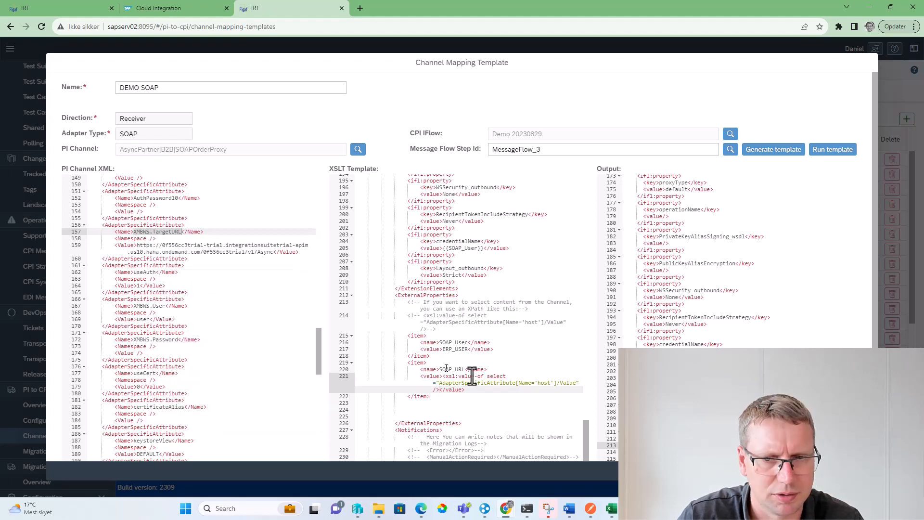
click(543, 384)
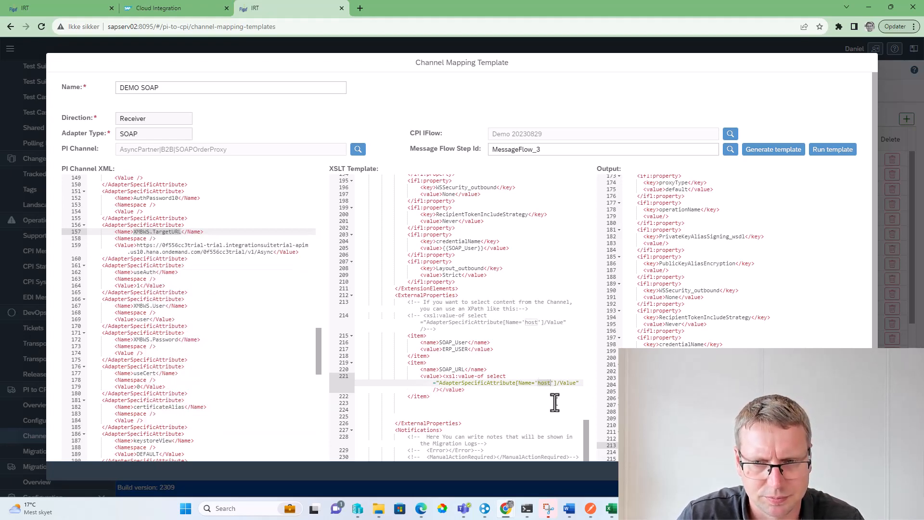
key(ctrl+v)
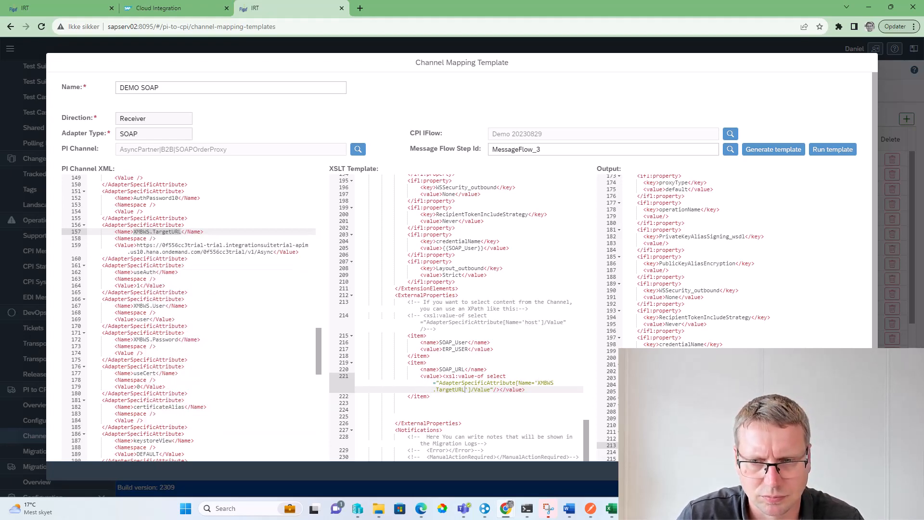
Run the updated template again to check its output and save the DEMO SOAP template
click(836, 146)
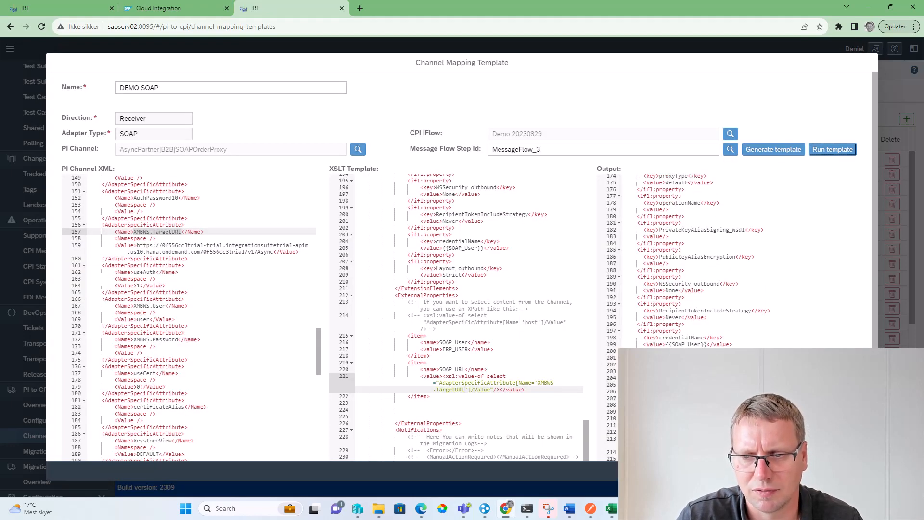
scroll(462, 267, down, 1)
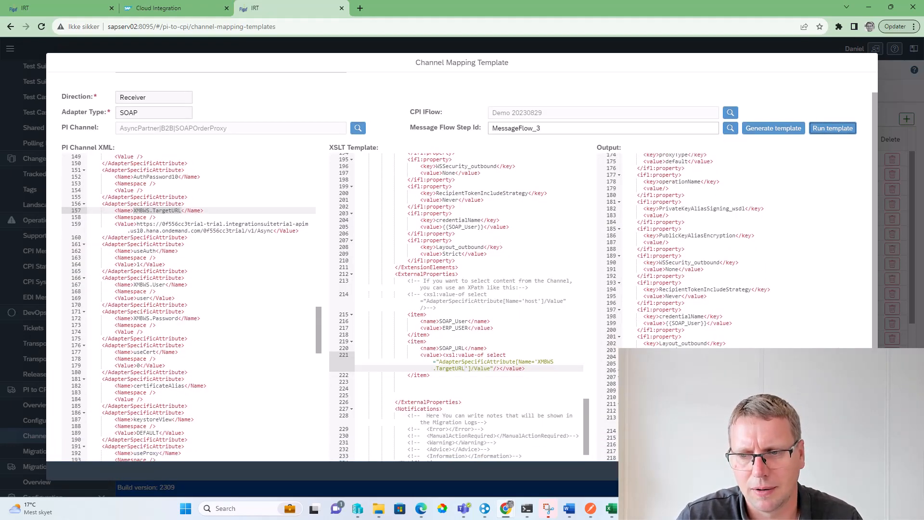
click(853, 419)
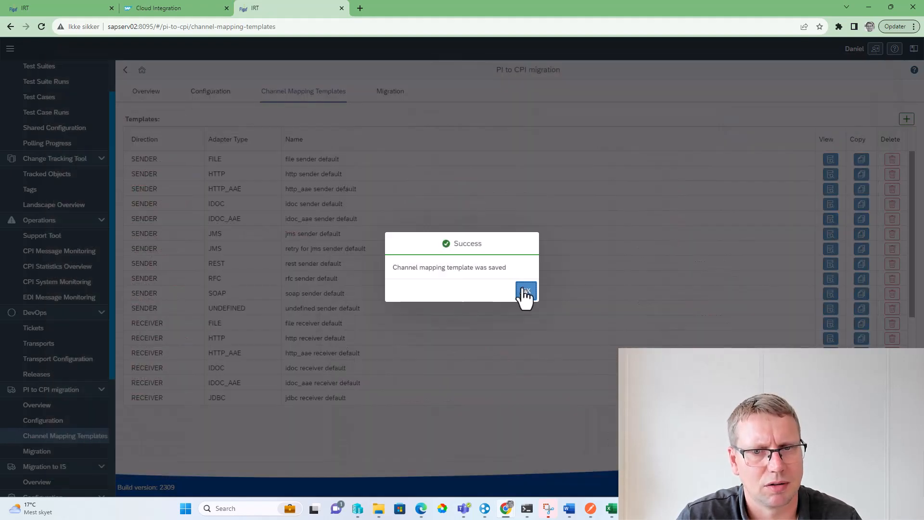
click(525, 290)
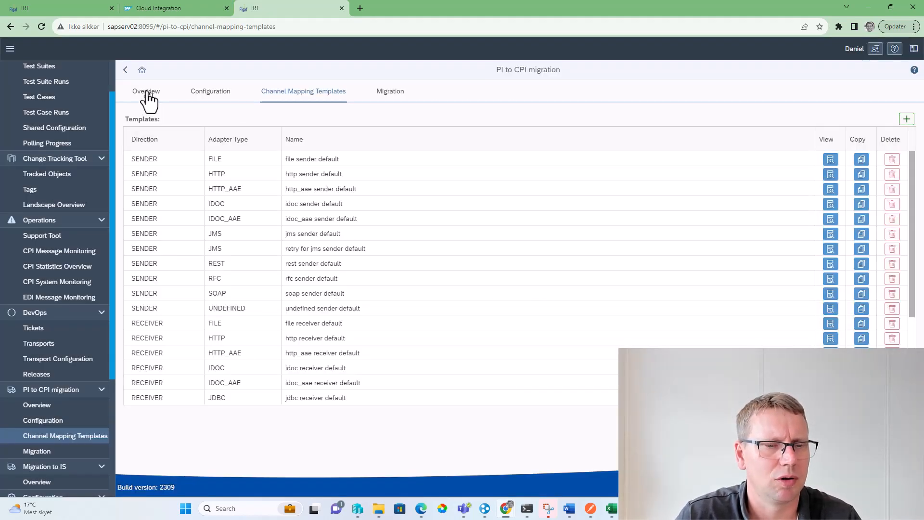
Recheck the Demo 20230829 migration and assign the DEMO SOAP template to the AsyncPartner|B2B SOAP receiver channel
click(71, 5)
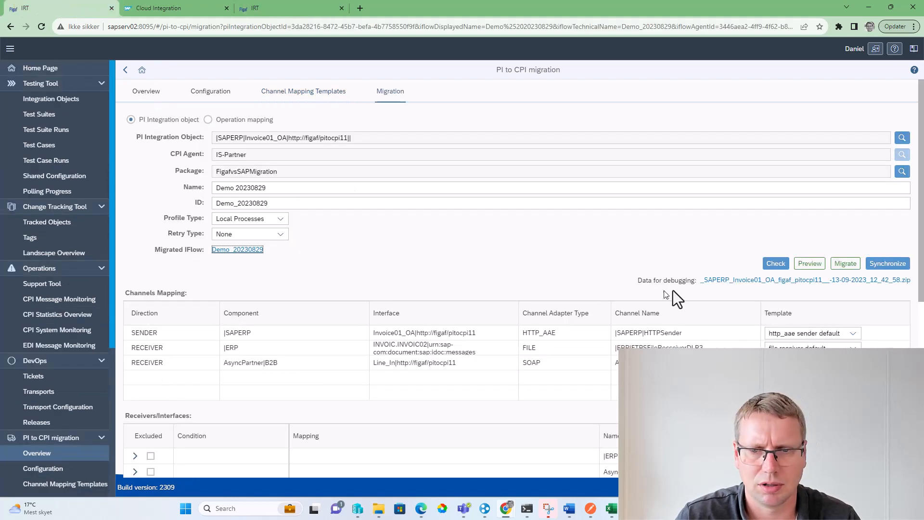
click(778, 264)
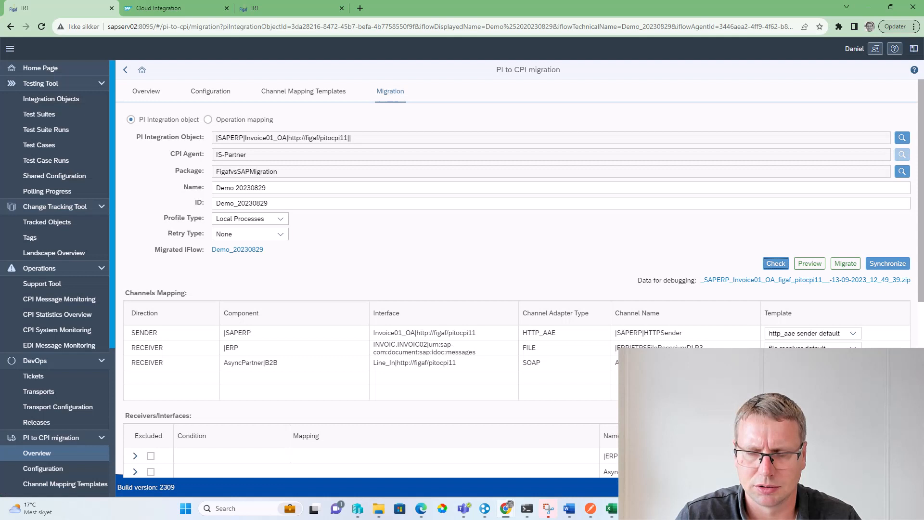
click(853, 363)
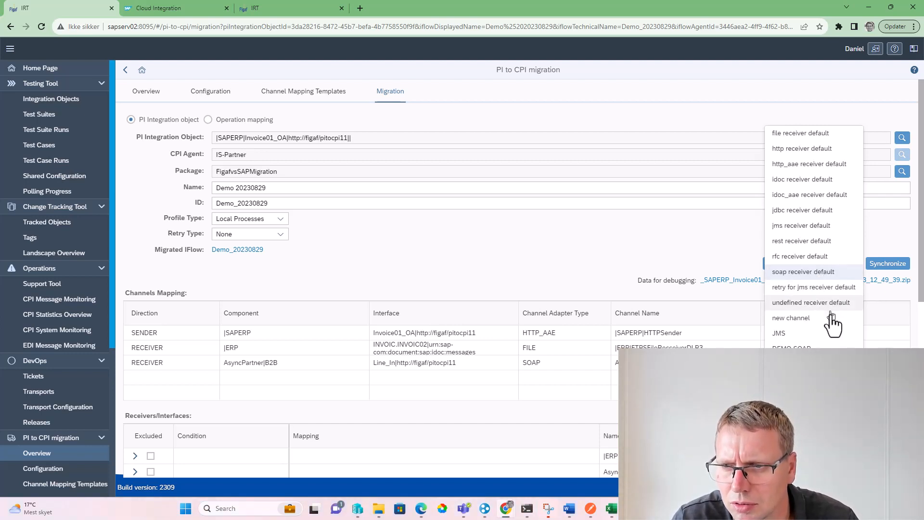
click(825, 273)
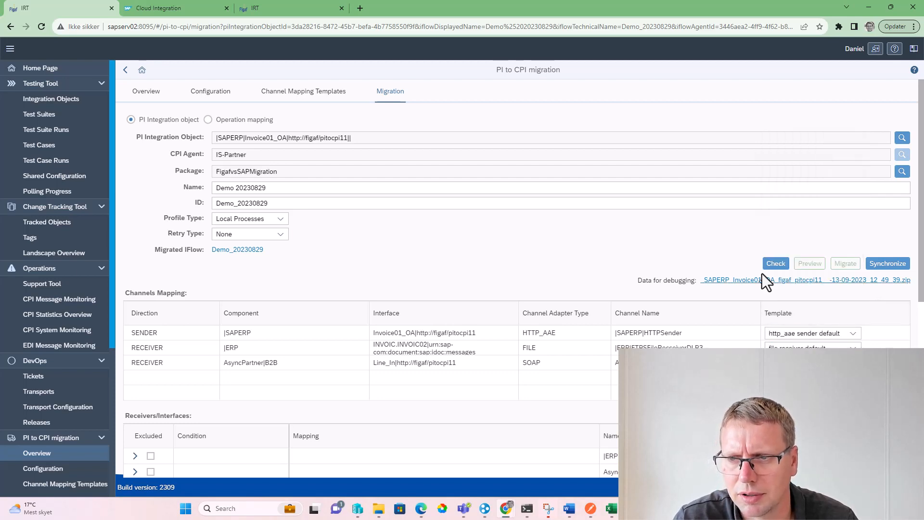
Check the migration with the newly assigned channel template and examine the migration logs
click(773, 266)
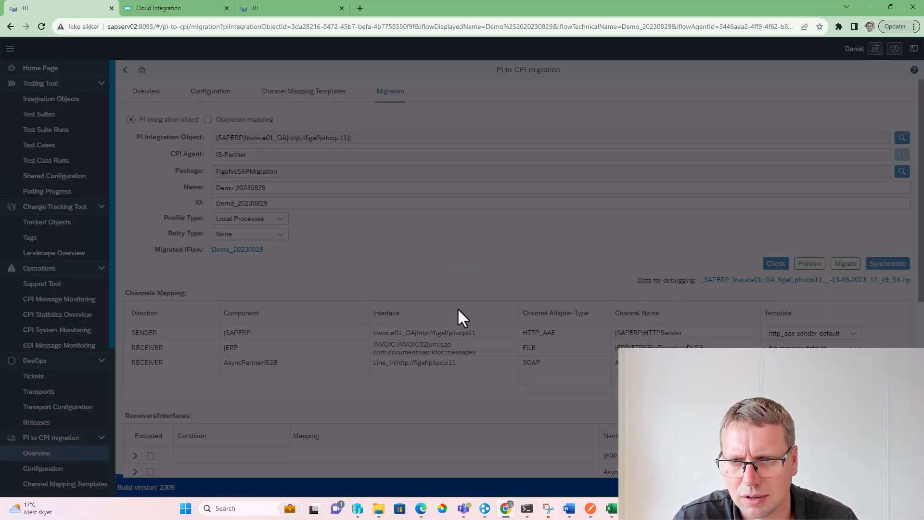
scroll(455, 327, down, 6)
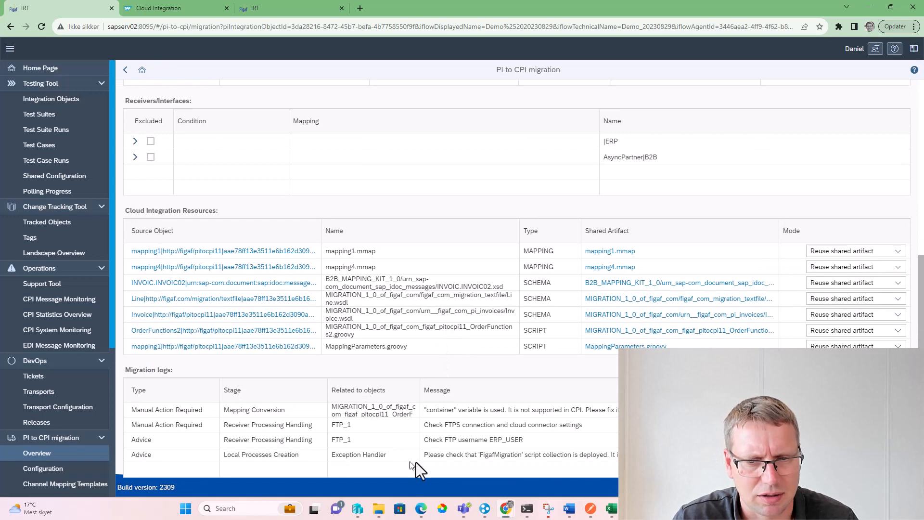
Reopen the DEMO SOAP receiver template from the channel mapping templates list
click(273, 9)
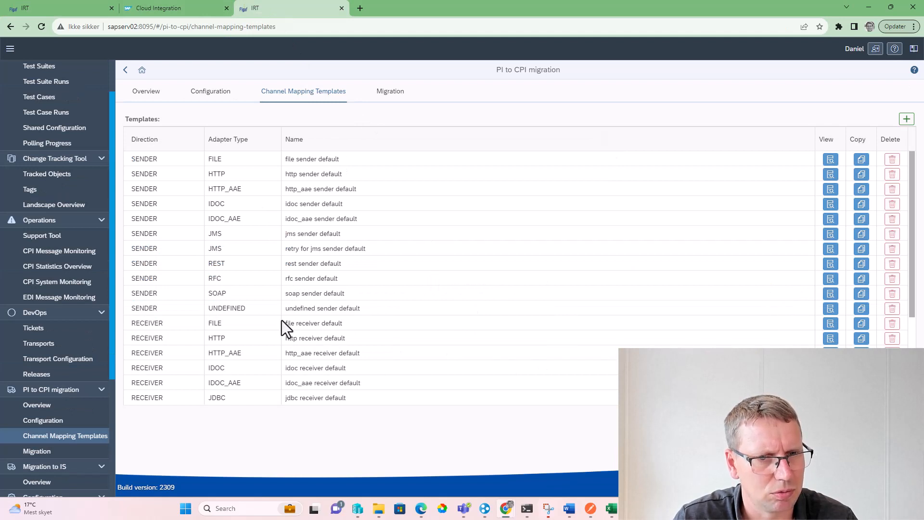
scroll(391, 294, down, 3)
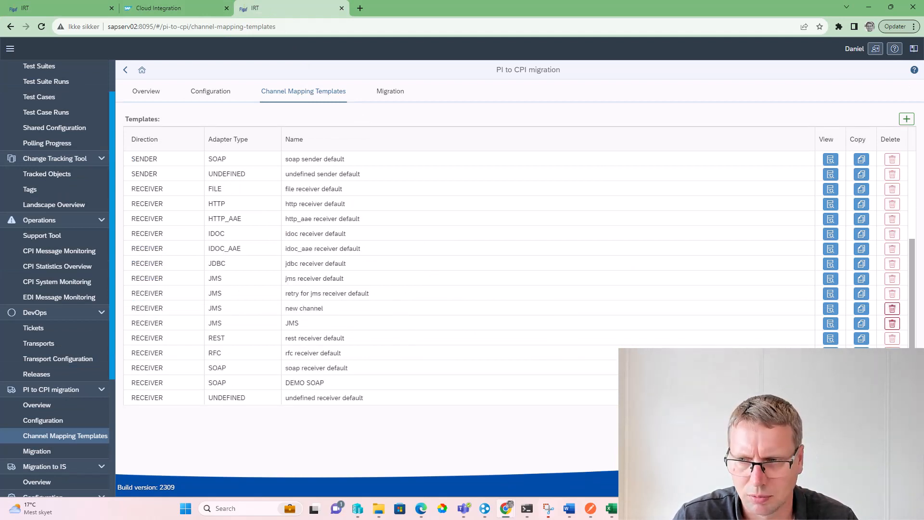
click(831, 383)
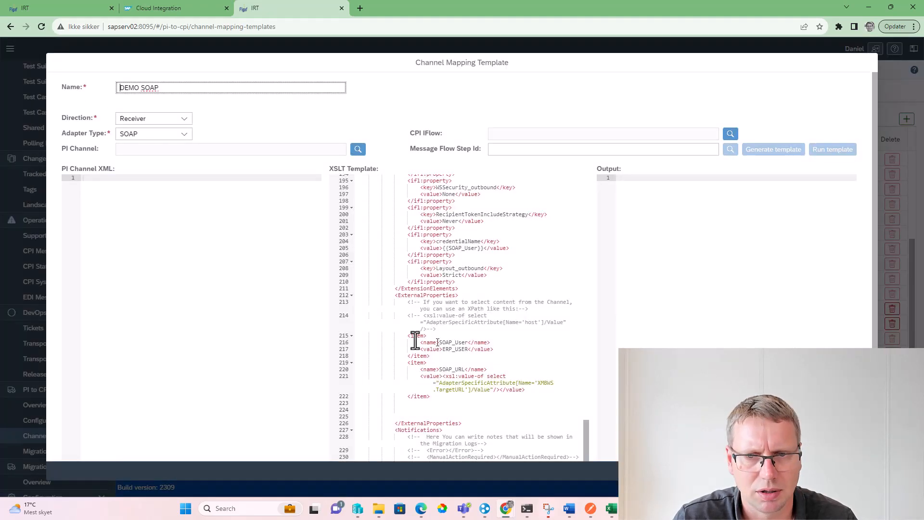
Copy the commented Advice element in the XSLT template and insert it uncommented as the first entry of the Notifications block
scroll(464, 346, down, 3)
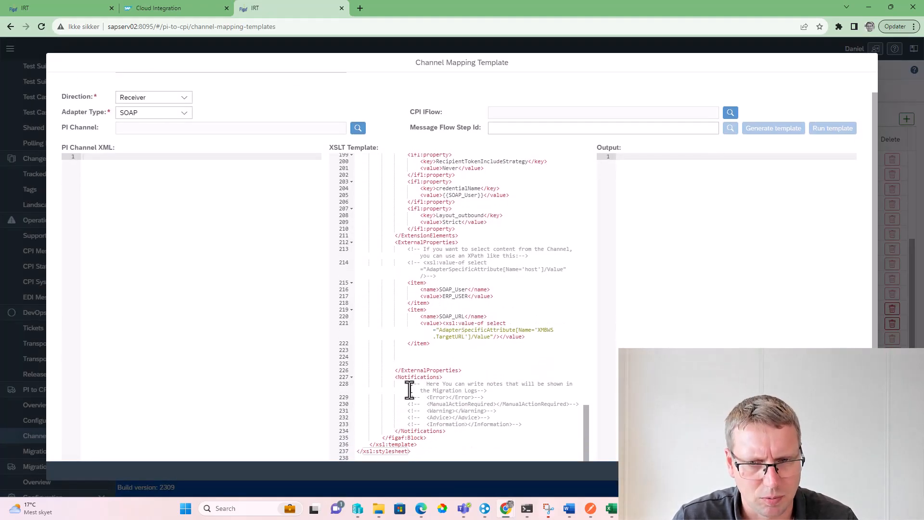
drag(427, 418, 480, 418)
drag(450, 383, 452, 383)
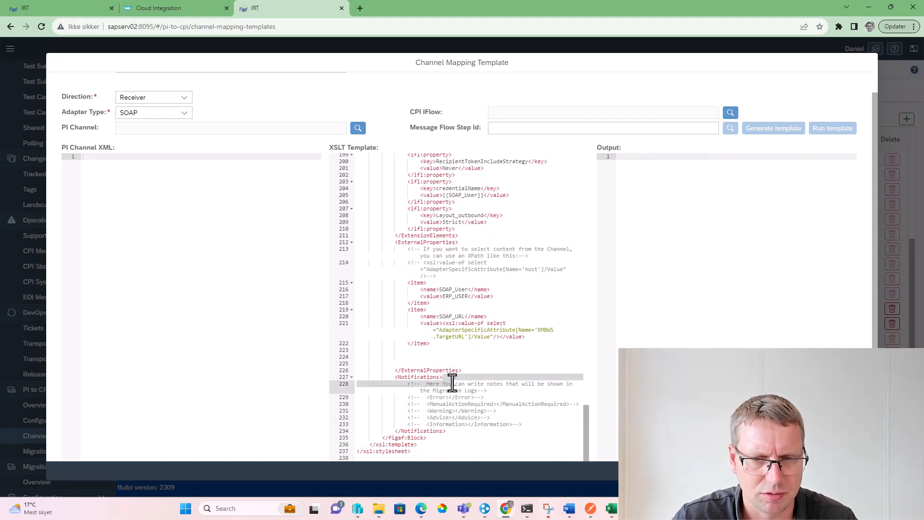
key(Up)
key(Return)
key(ctrl+v)
key(ctrl+Left)
key(ctrl+Left)
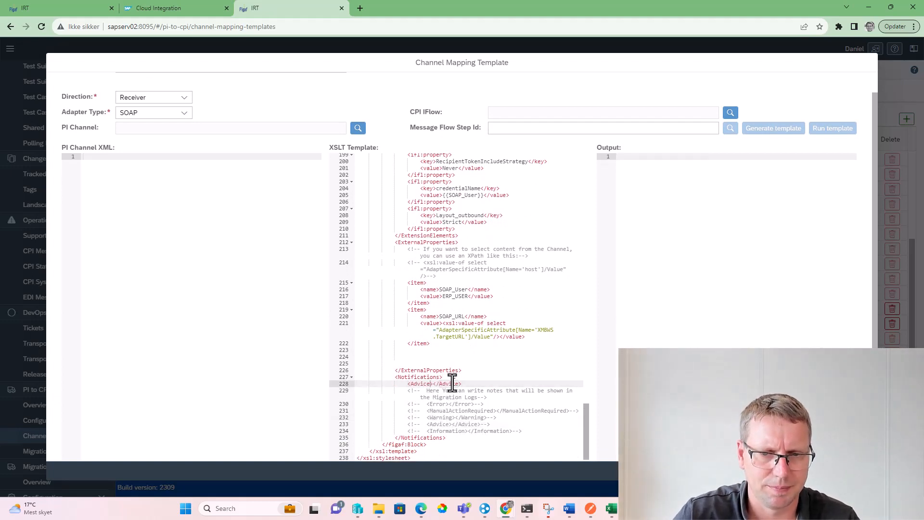
Enter "Made as a Demo" as the Advice notification text and save the DEMO SOAP template
text(Made as )
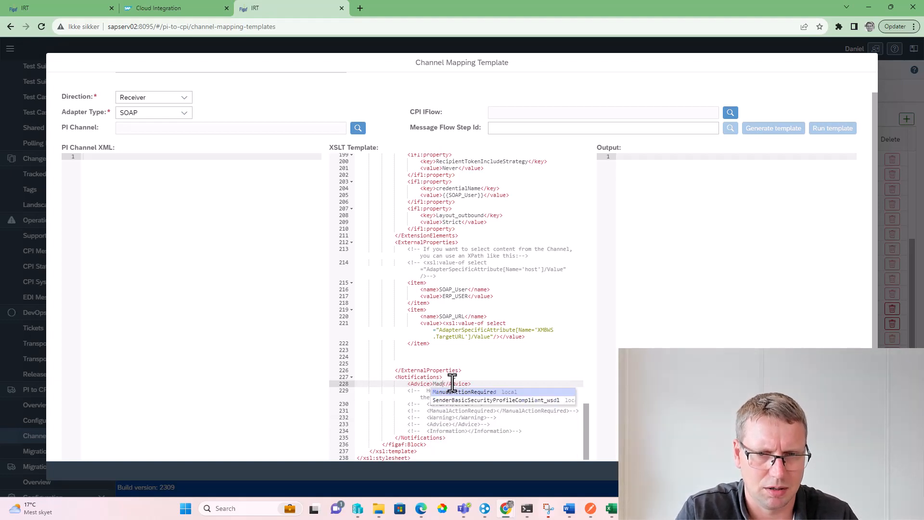
text(a D)
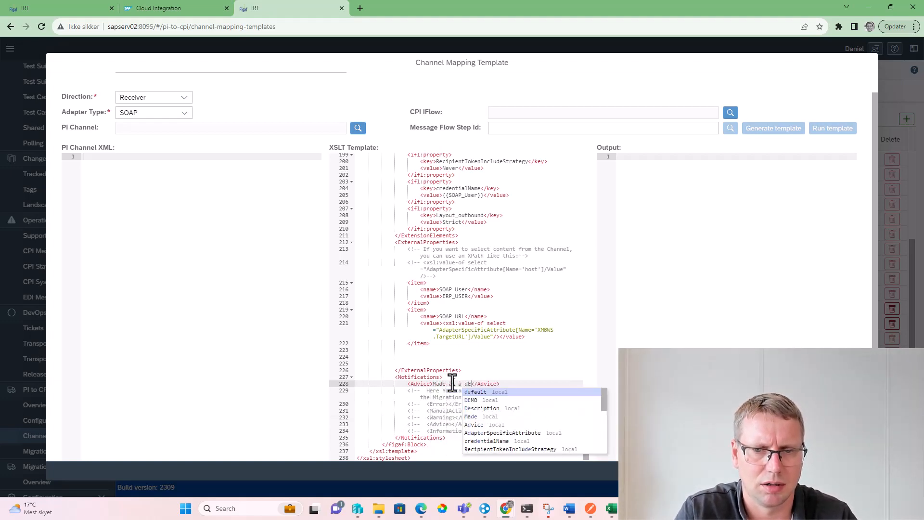
text(emo)
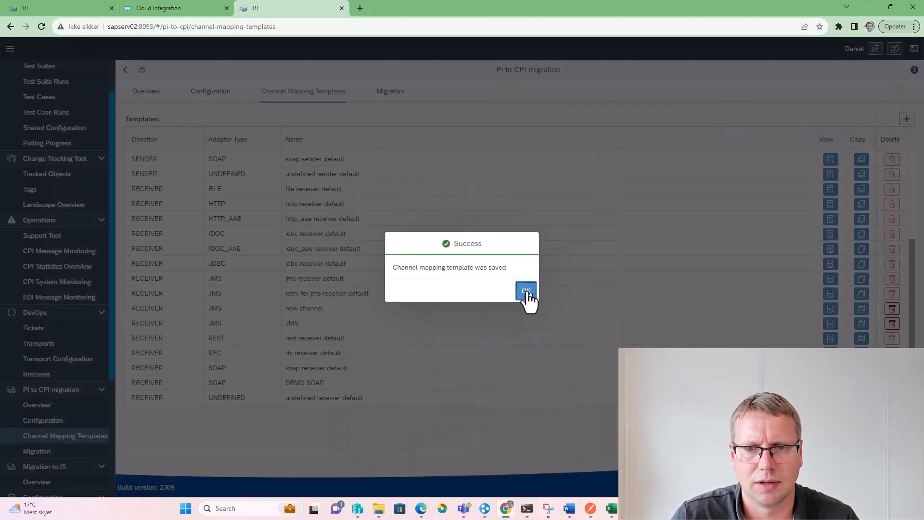
click(526, 291)
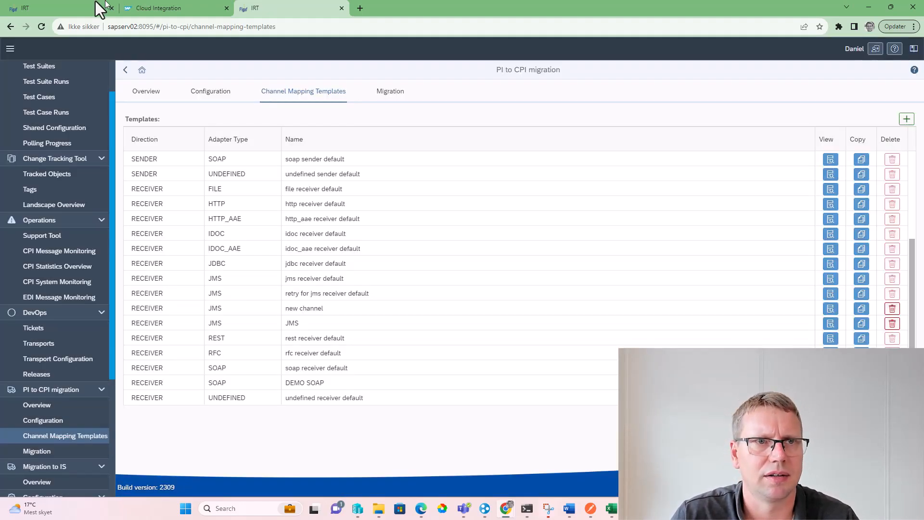
Check the Demo 20230829 migration again and examine the migration logs for the SOAP_1 advice message
click(96, 9)
scroll(765, 185, up, 5)
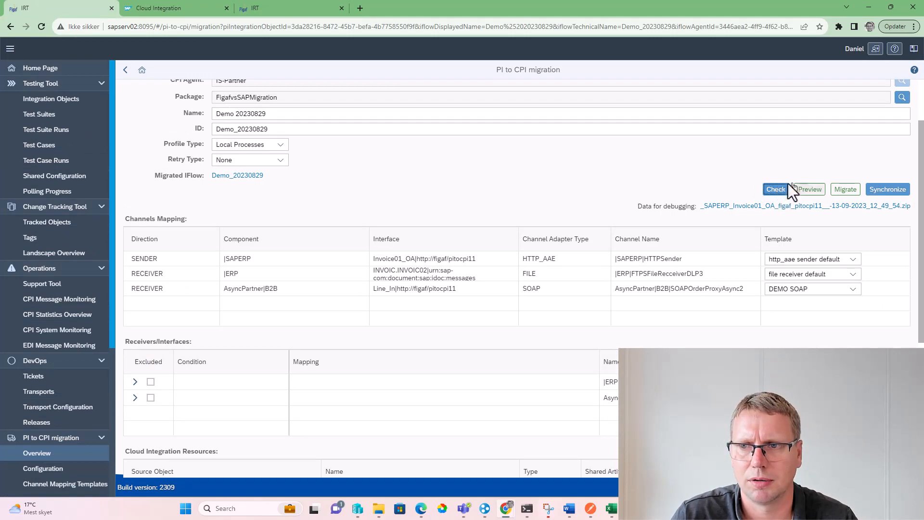
click(780, 189)
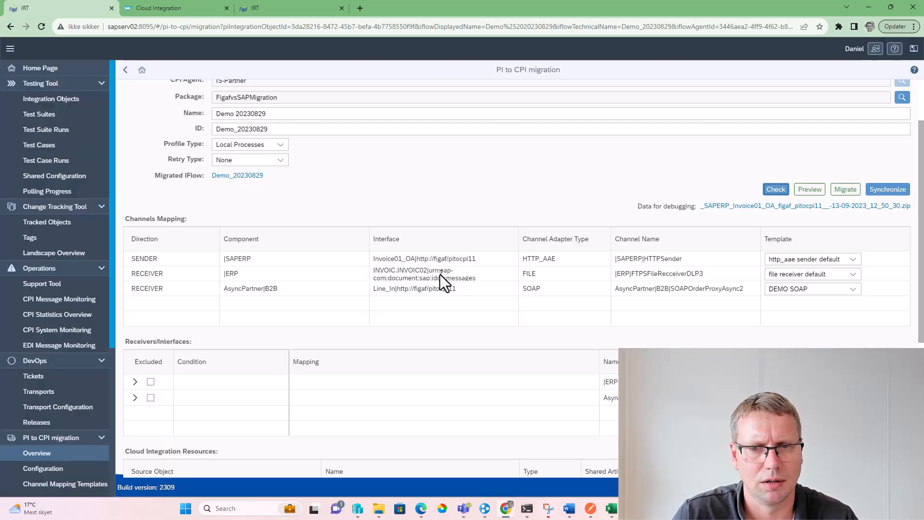
scroll(440, 284, down, 5)
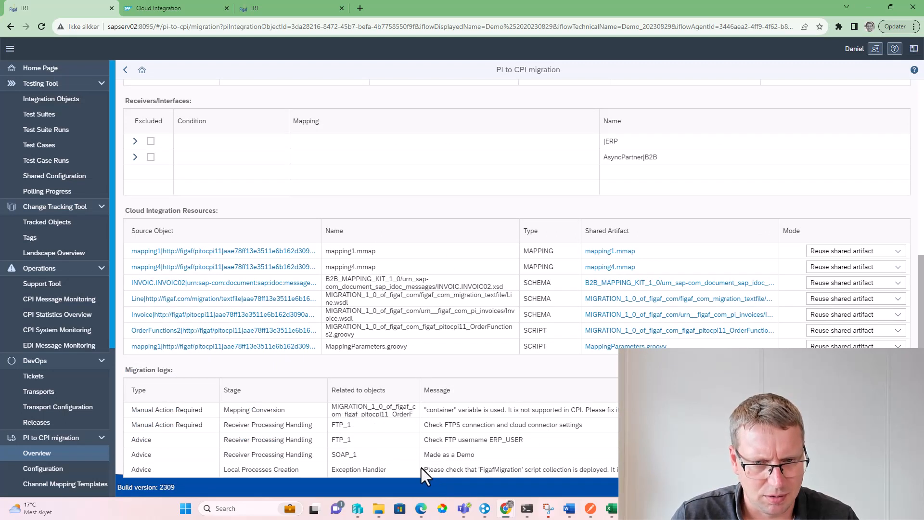
drag(428, 454, 470, 454)
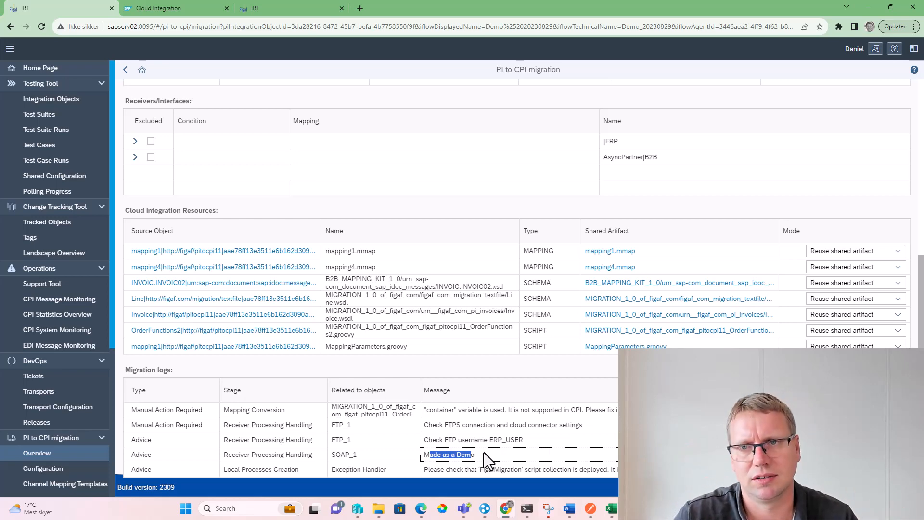
Migrate the Demo 20230829 integration object with the DEMO SOAP template assigned
scroll(569, 363, up, 1)
scroll(570, 363, up, 4)
click(845, 189)
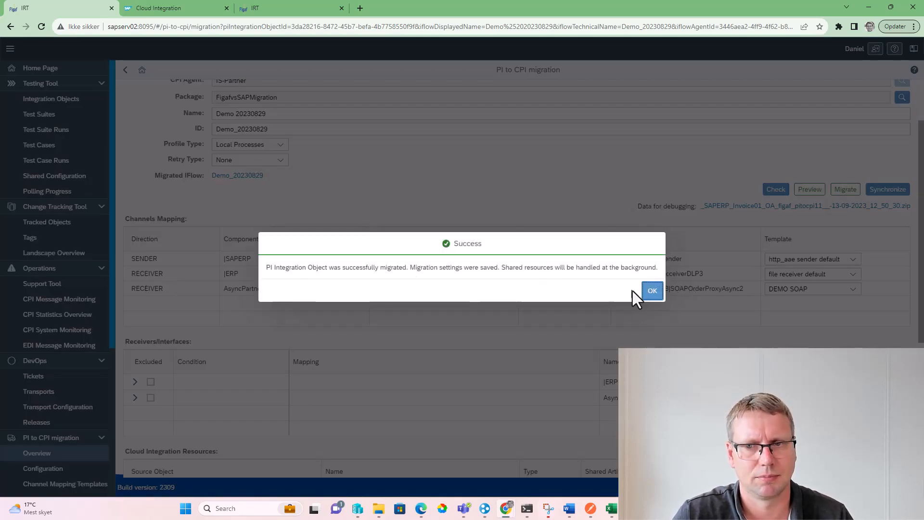
click(652, 290)
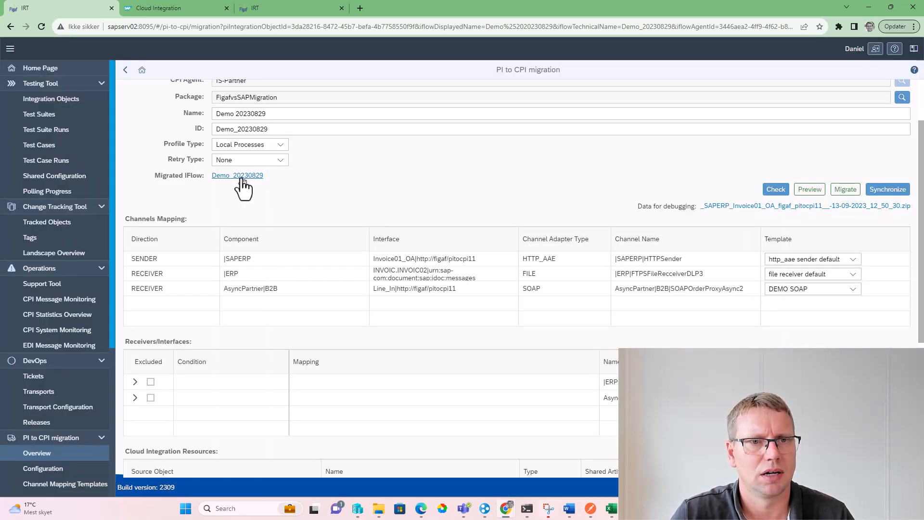
Switch to SAP Cloud Integration, reload the Demo 20230829 iFlow, examine the AsyncPartner SOAP channel's connection details, and return to the Figaf migration page
click(189, 10)
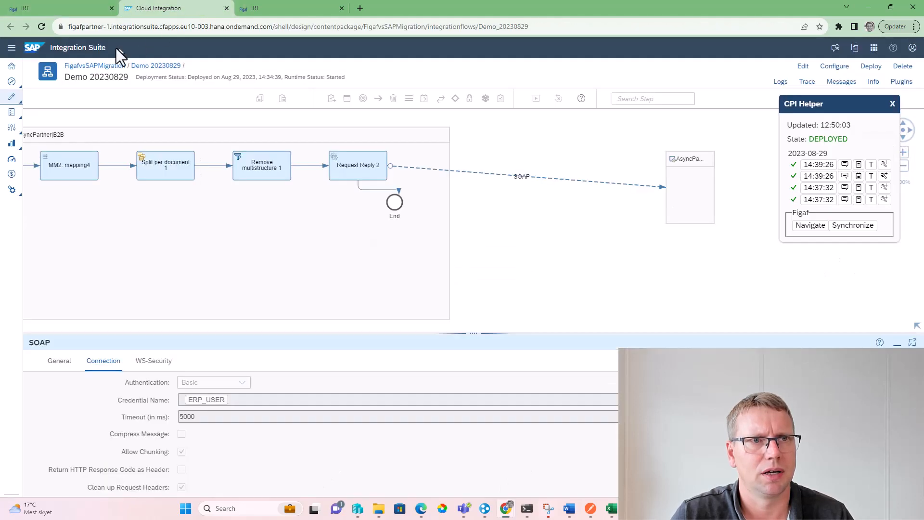
click(41, 26)
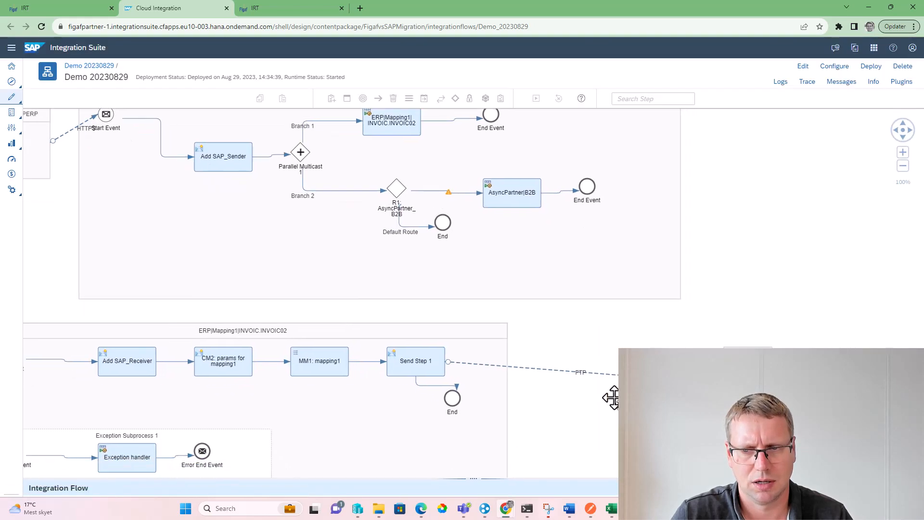
click(753, 331)
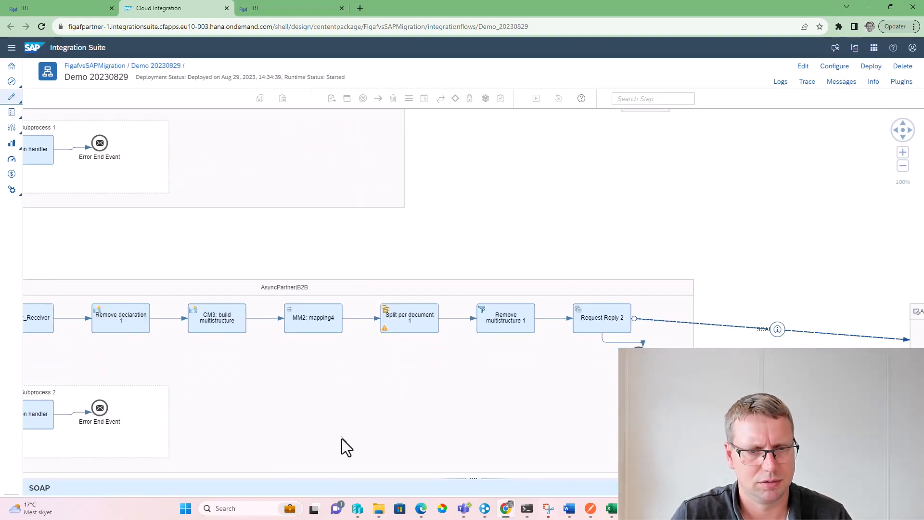
drag(380, 472, 380, 268)
click(109, 306)
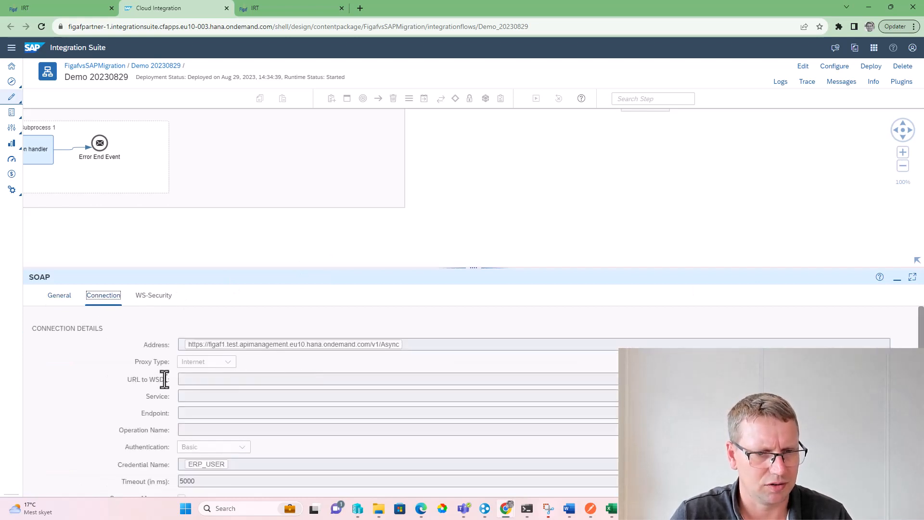
scroll(164, 377, down, 1)
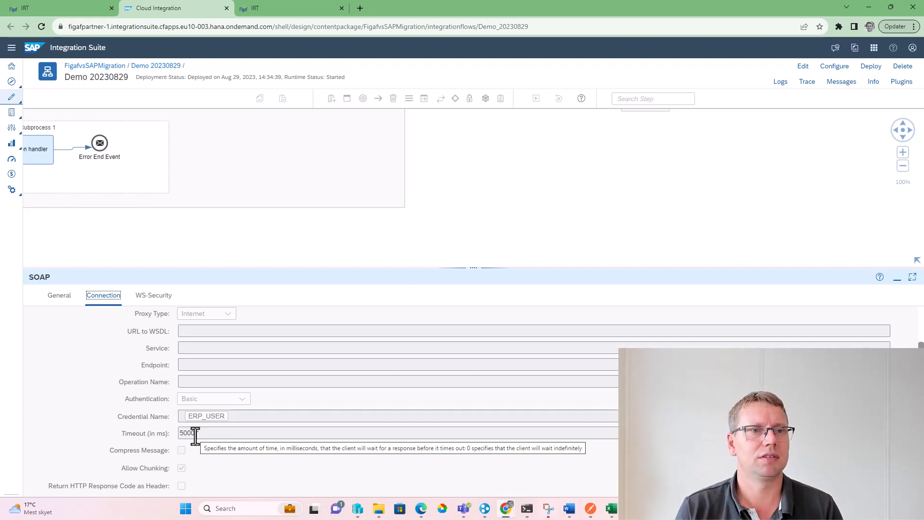
click(30, 7)
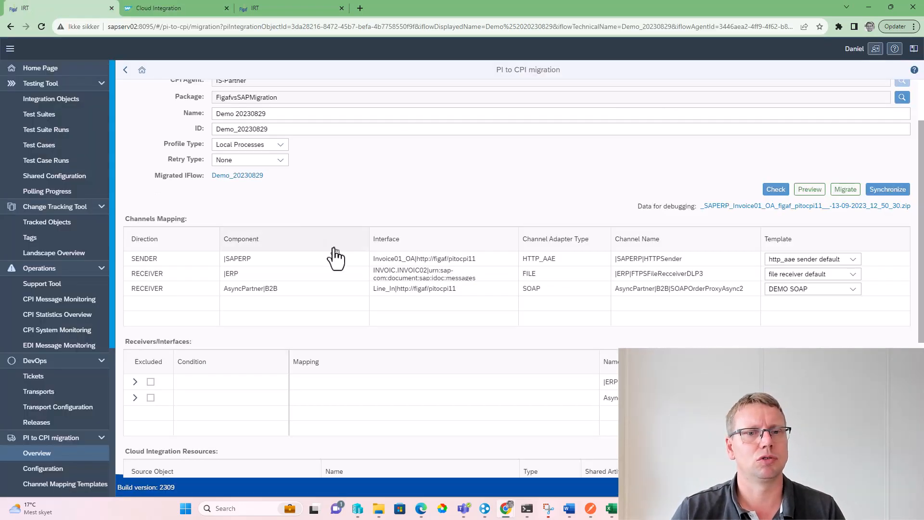